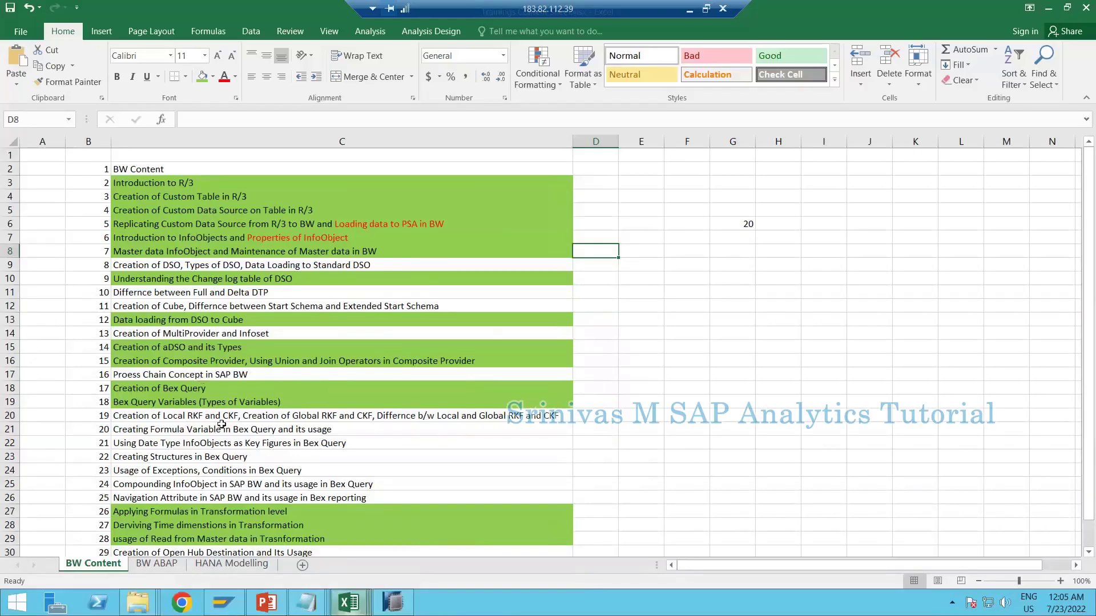
# Review the BW Content topics on Bex Query creation, query variables, and local and global RKF and CKF
pyautogui.click(183, 388)
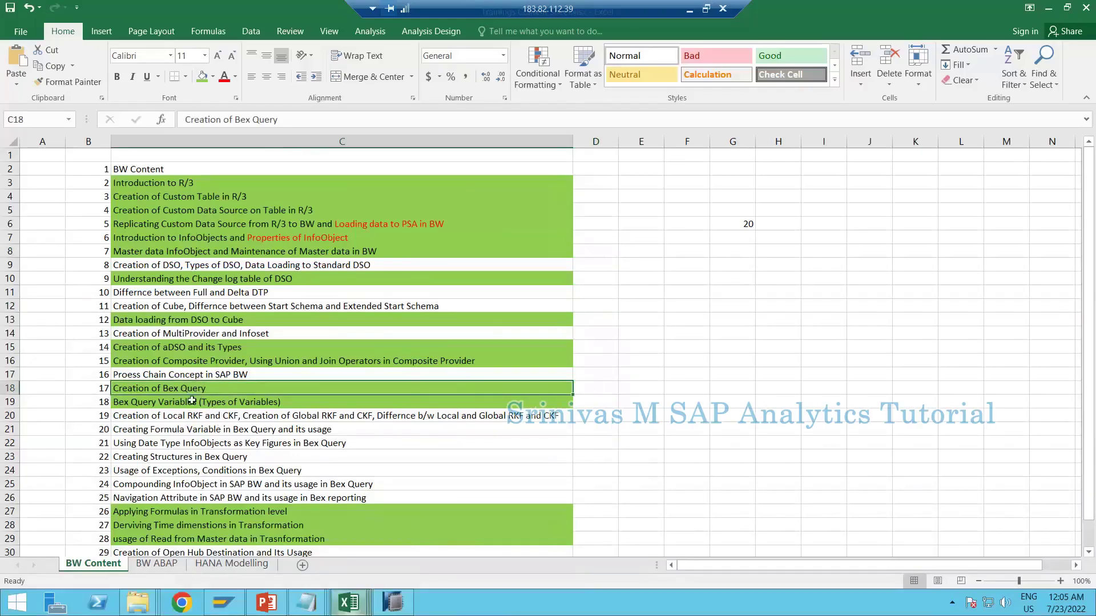
pyautogui.click(191, 401)
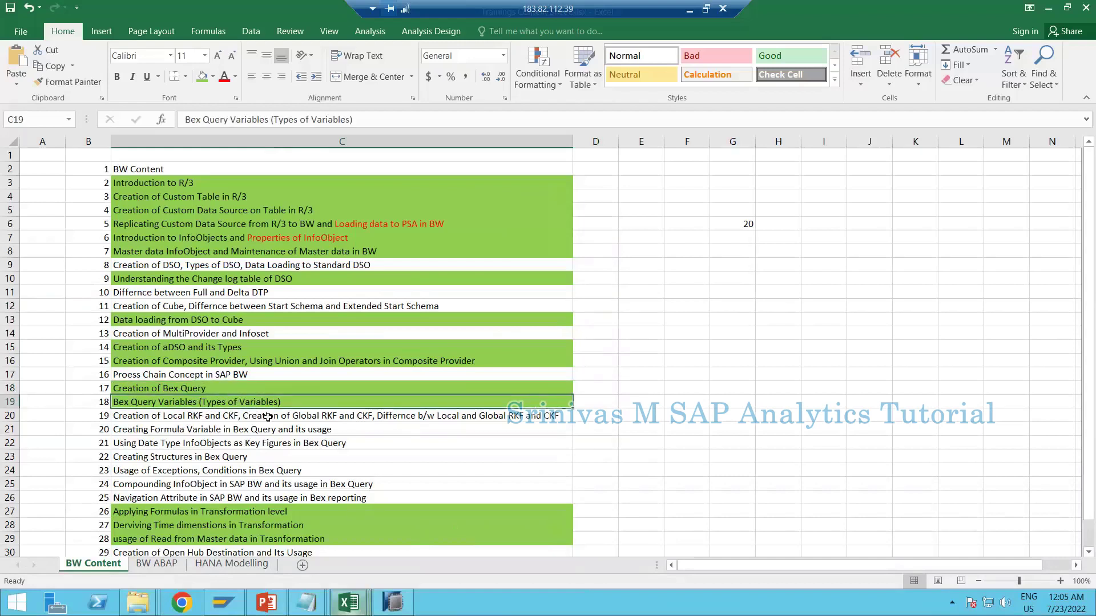
pyautogui.click(194, 416)
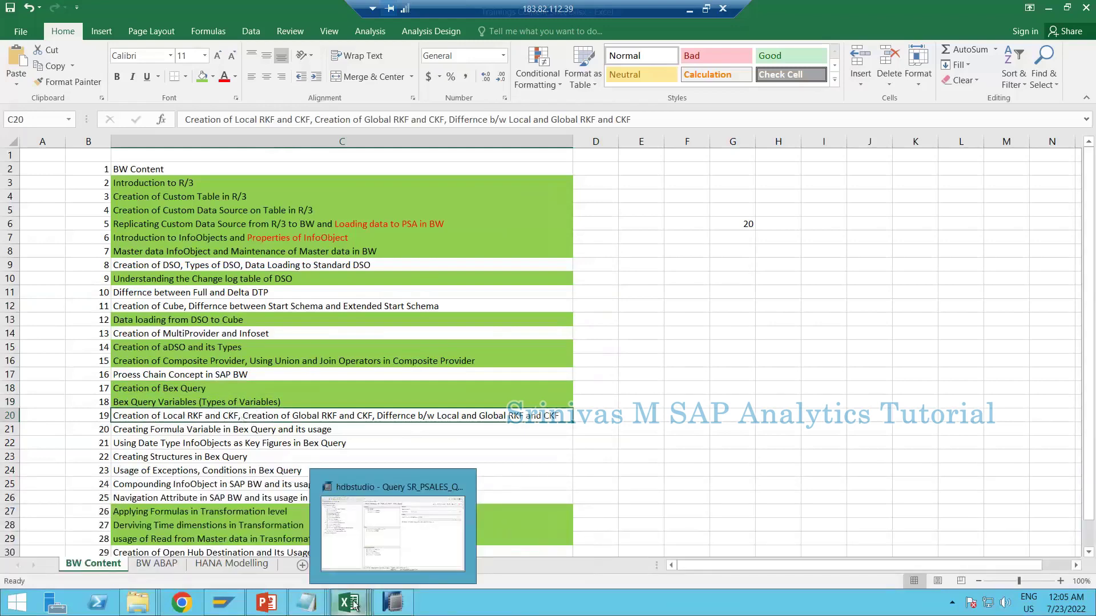
# Switch to the Book1 workbook, add a new sheet, and enter RKF in G5 and CKF in G6
pyautogui.moveTo(352, 603)
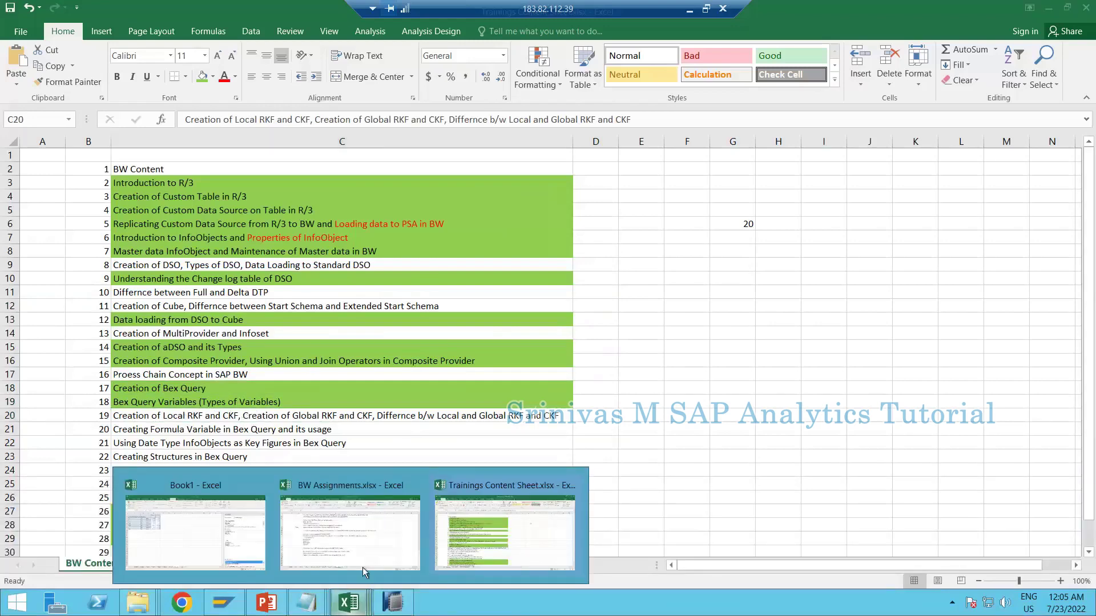
pyautogui.click(220, 536)
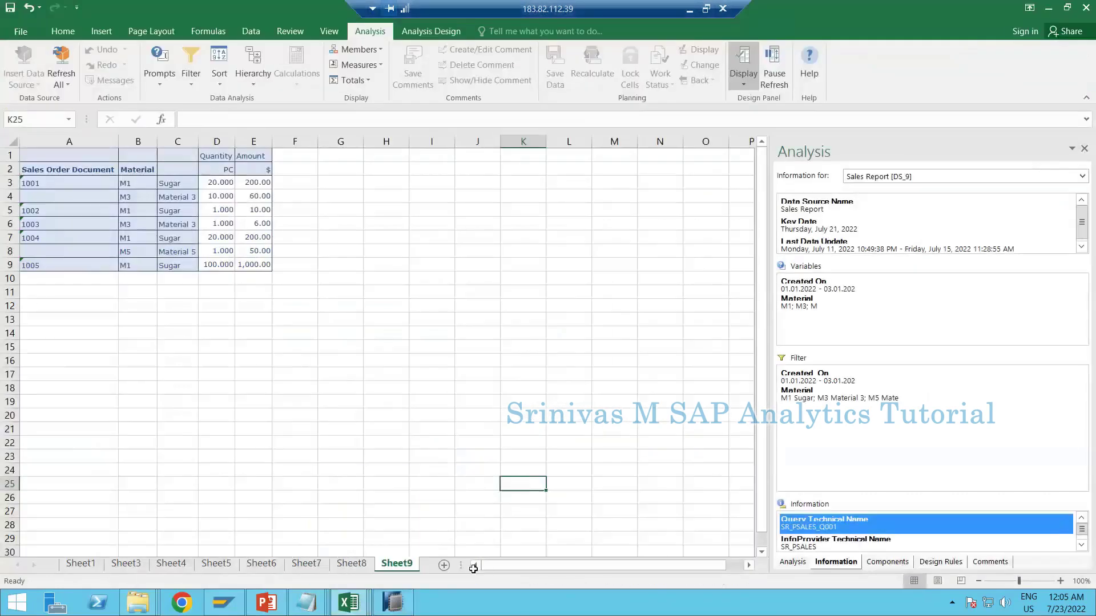
pyautogui.click(444, 565)
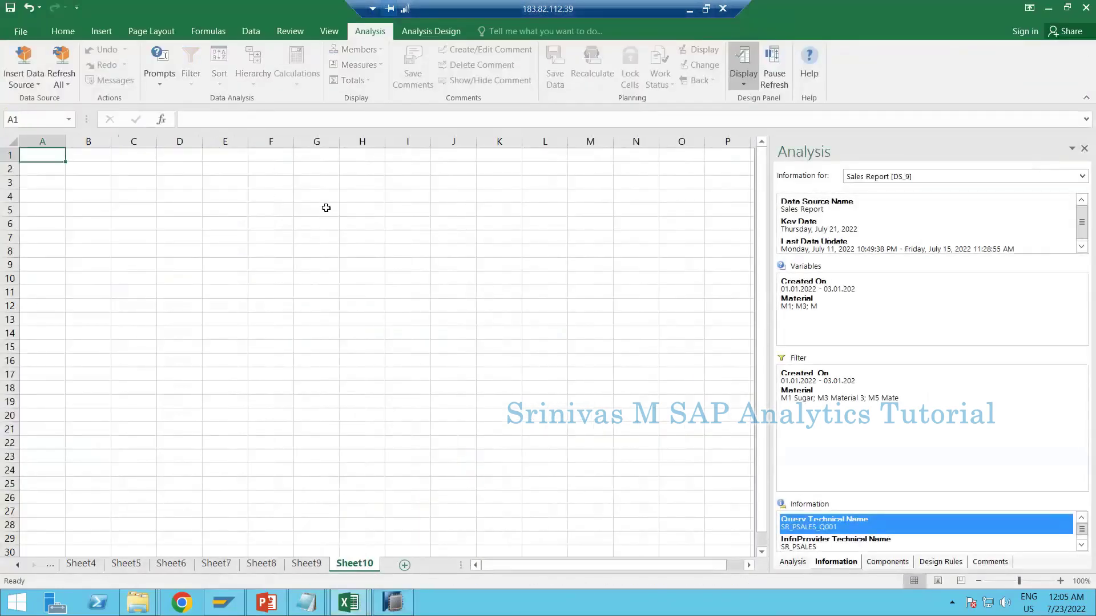
pyautogui.write('RKF')
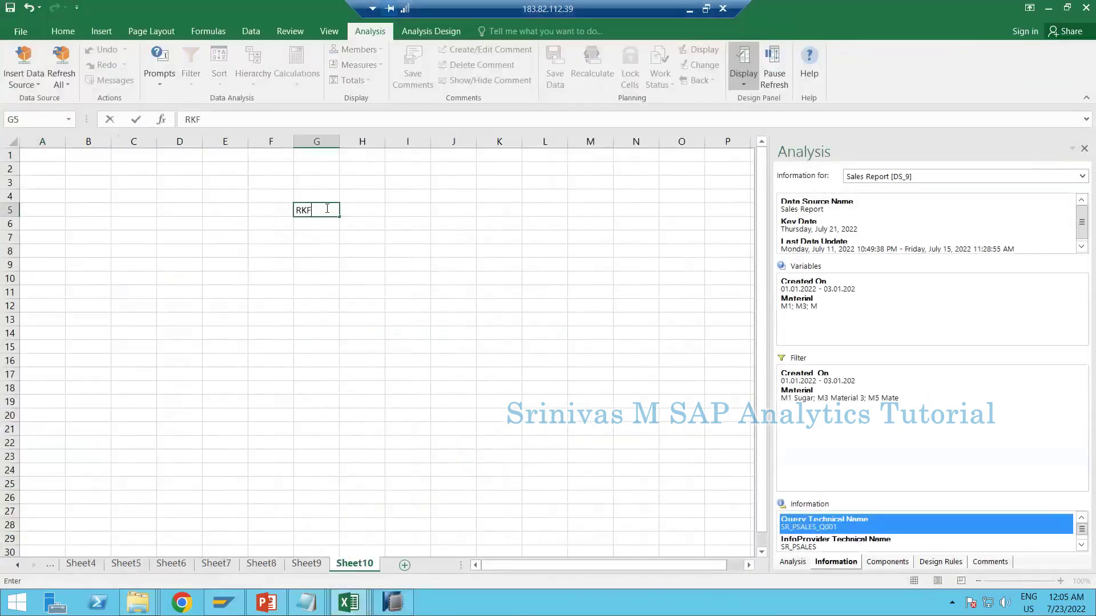
pyautogui.press('Return')
pyautogui.write('CKF')
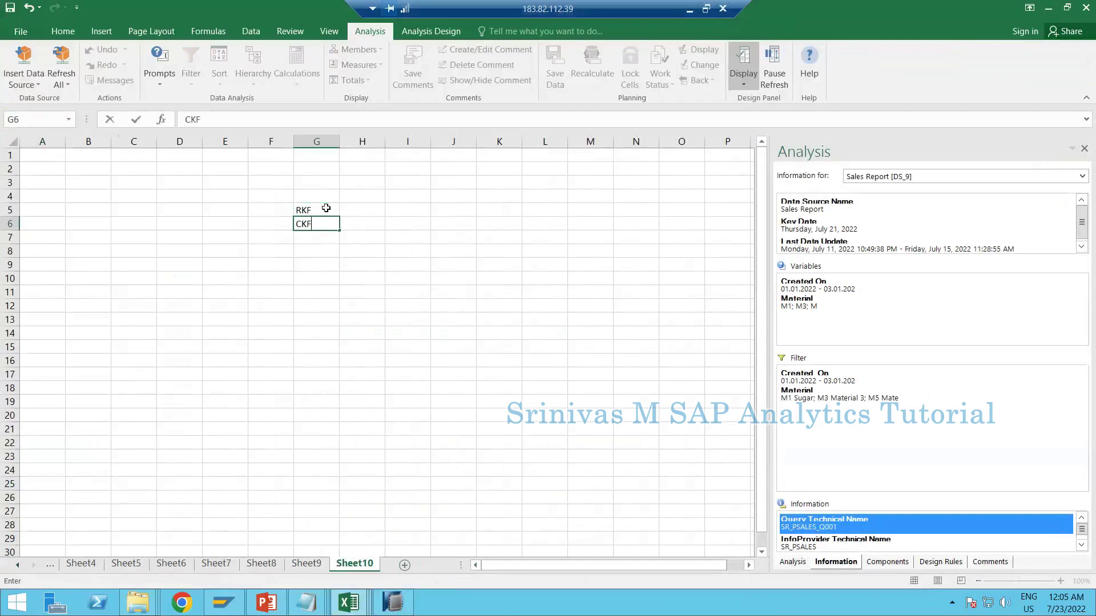
# Enter "Restricted Key Figure" in H5 and "Calculated Key Figure" in H6, and fit column H to its contents
pyautogui.press('Tab')
pyautogui.press('Up')
pyautogui.write('Reg')
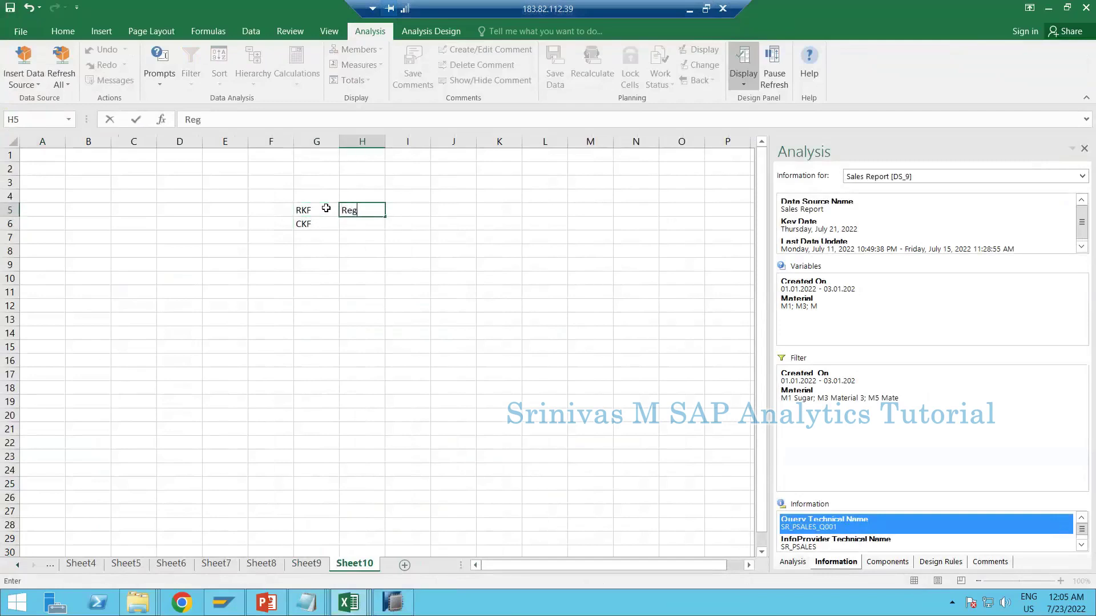
pyautogui.write('stricted Key F')
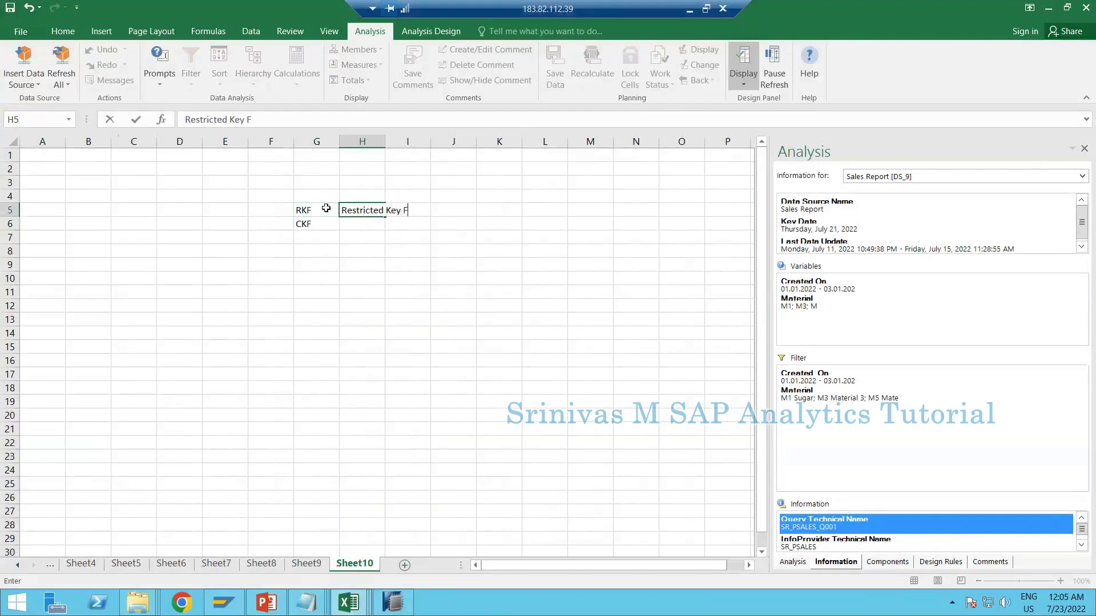
pyautogui.write('igure')
pyautogui.press('Return')
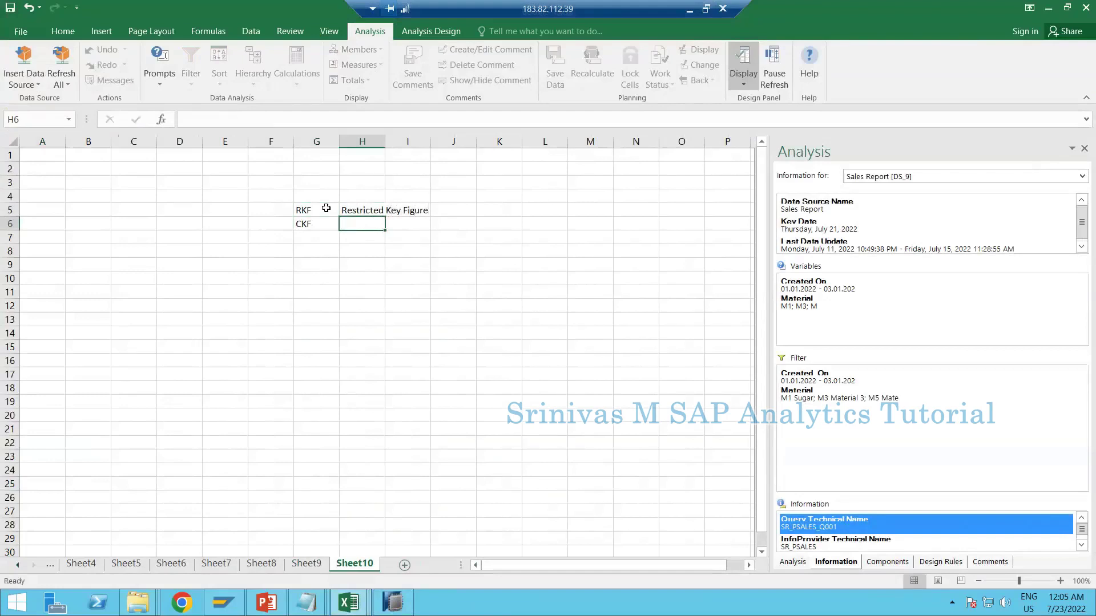
pyautogui.write('Calculated Key')
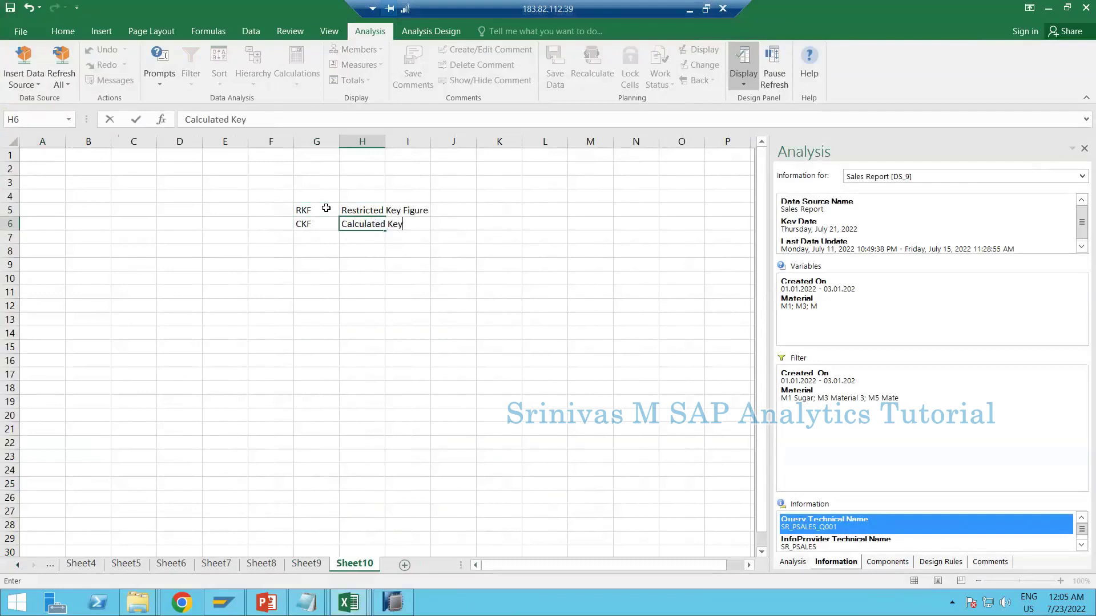
pyautogui.write(' Figure')
pyautogui.press('Return')
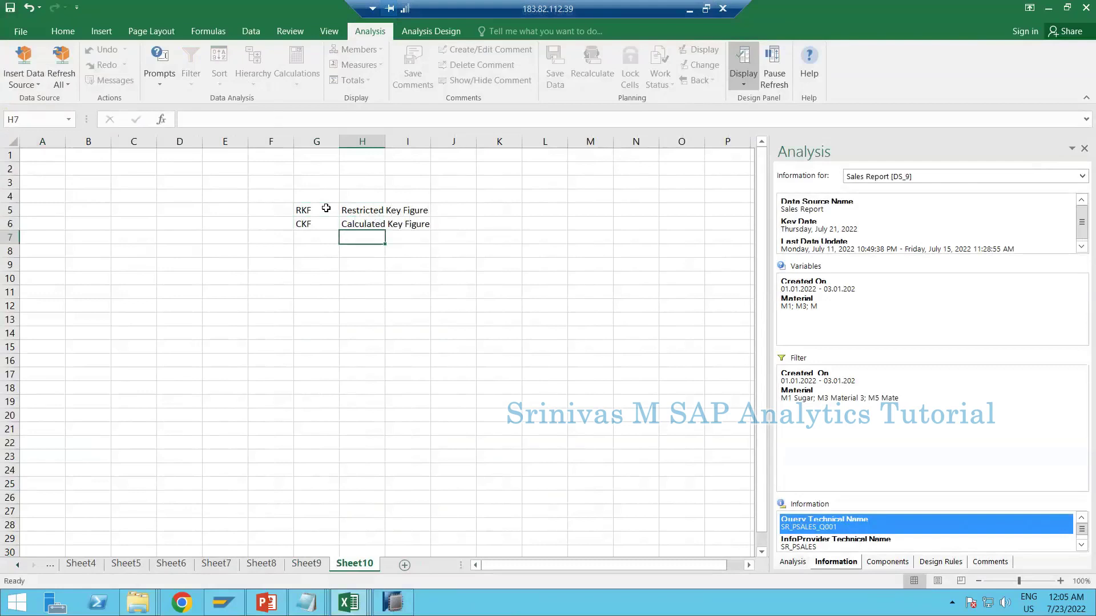
pyautogui.doubleClick(385, 141)
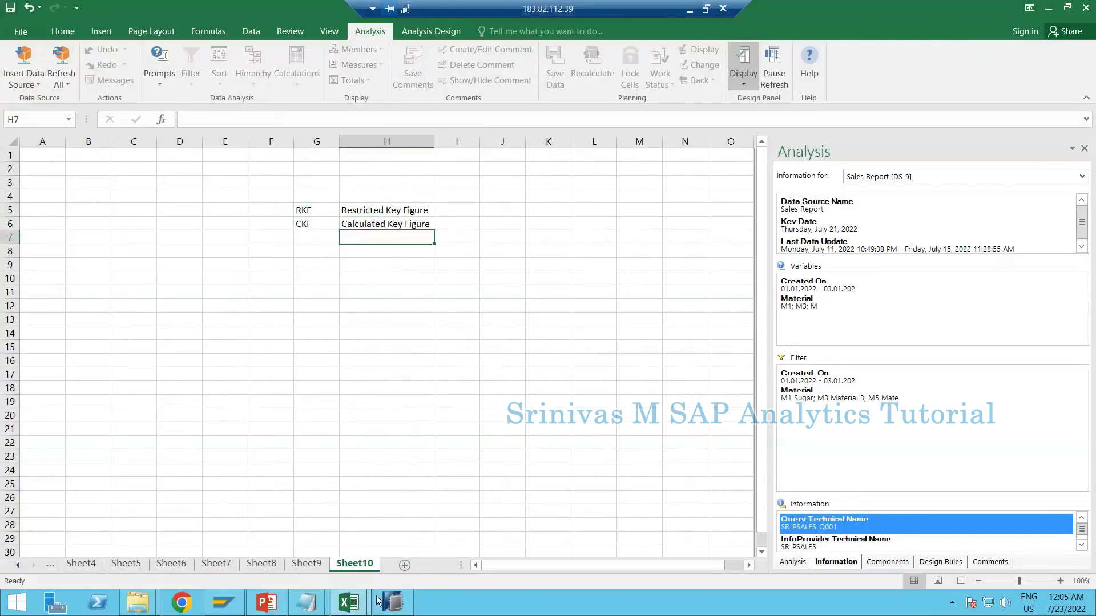
# Enter the label CHAR in cell M6 and leave the cells below it empty
pyautogui.click(626, 227)
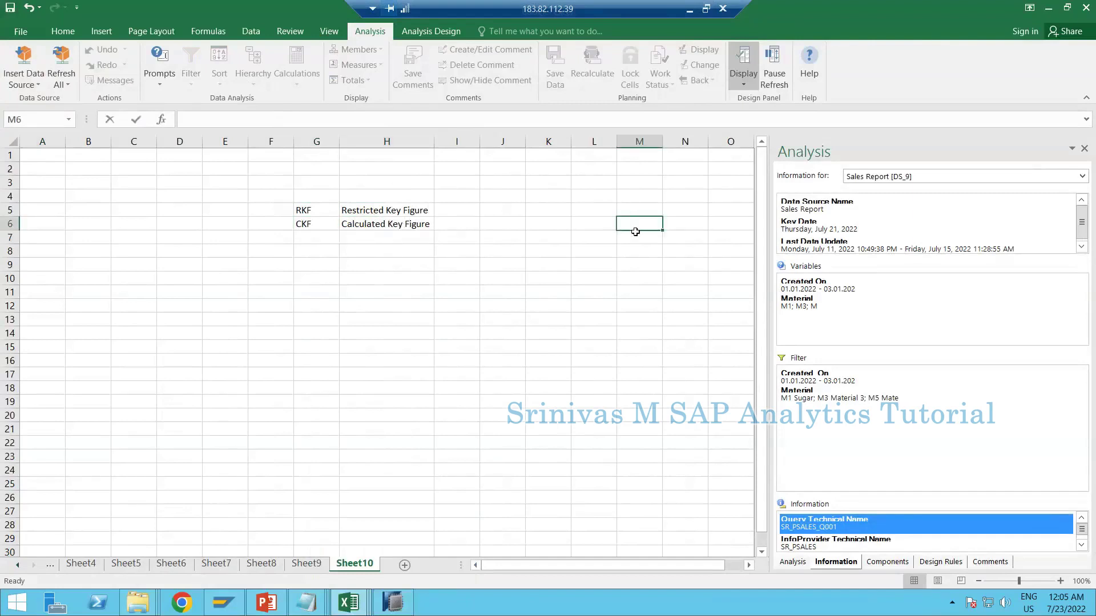
pyautogui.write('CHAR')
pyautogui.press('Return')
pyautogui.write('KE')
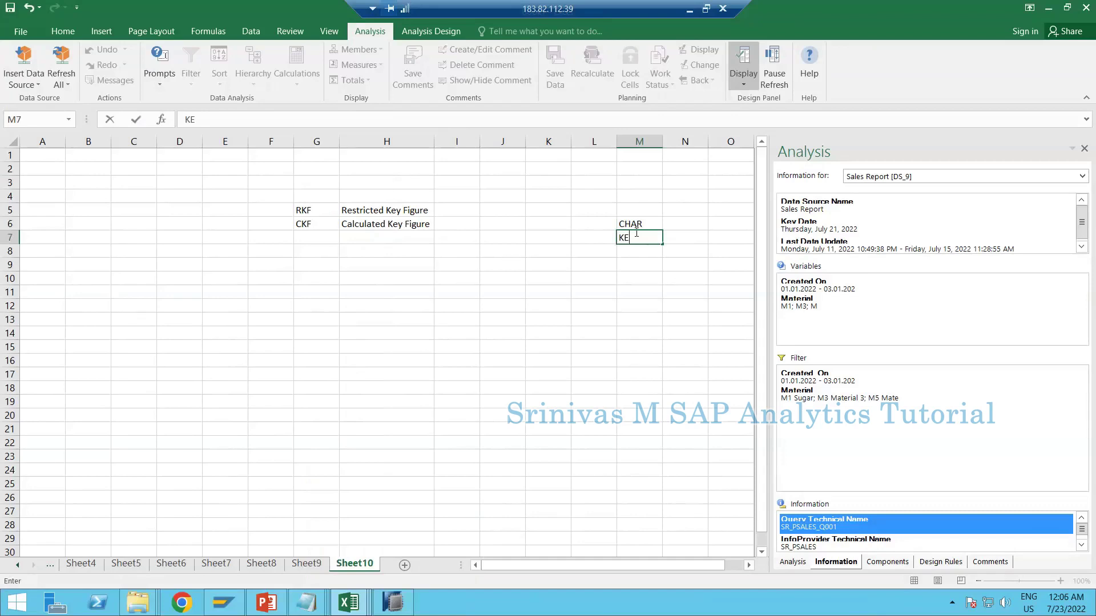
pyautogui.press('Escape')
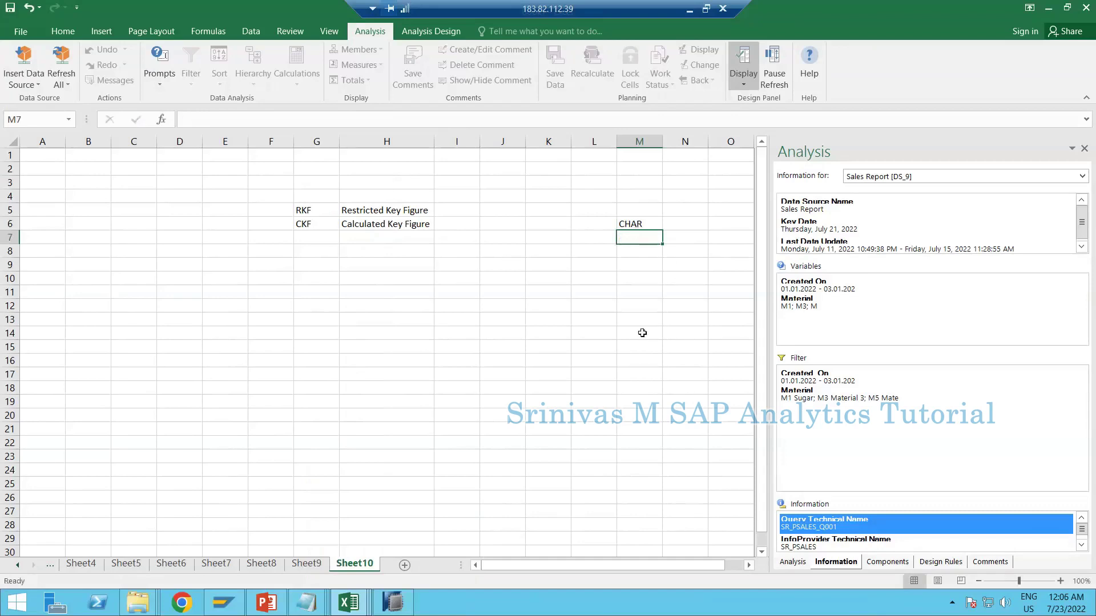
pyautogui.click(646, 292)
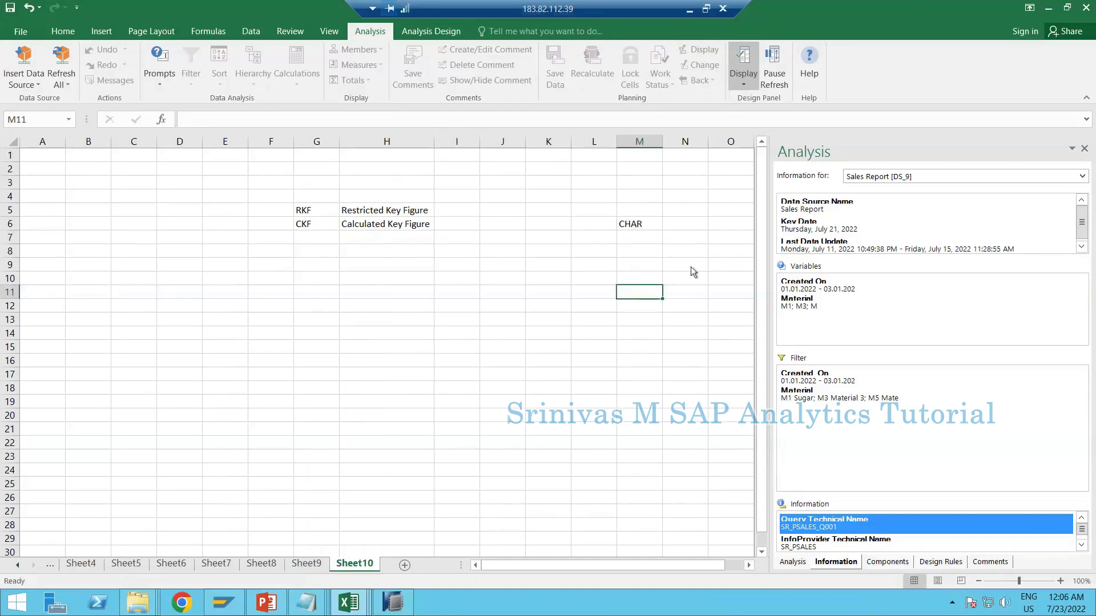
pyautogui.click(645, 251)
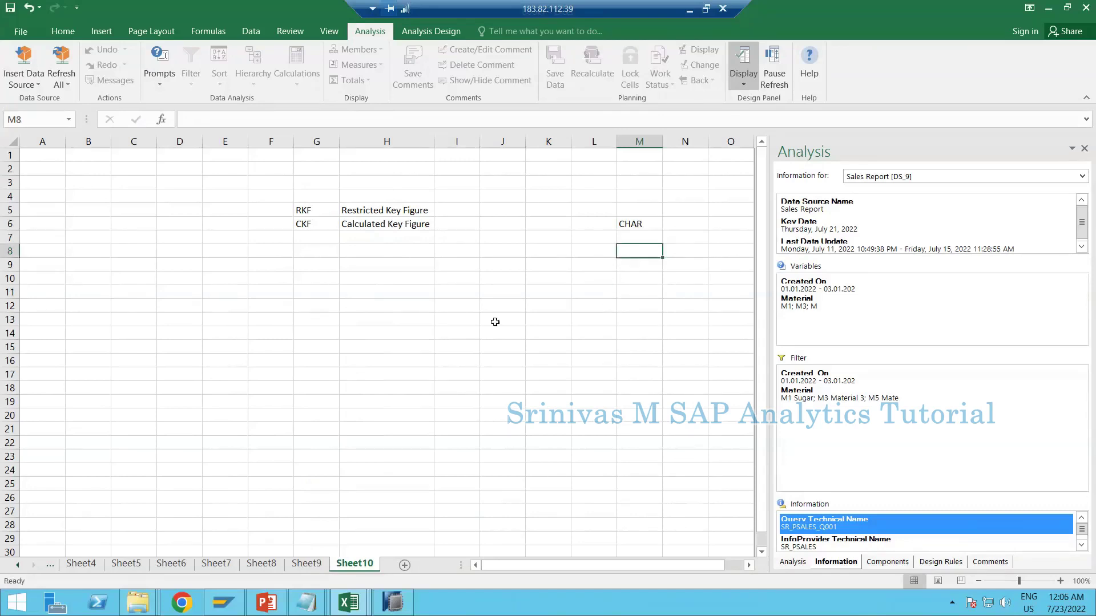
# Switch to SAP HANA Studio and examine the creation commands offered for the Key Figures structure and for Reusable Components
pyautogui.click(394, 603)
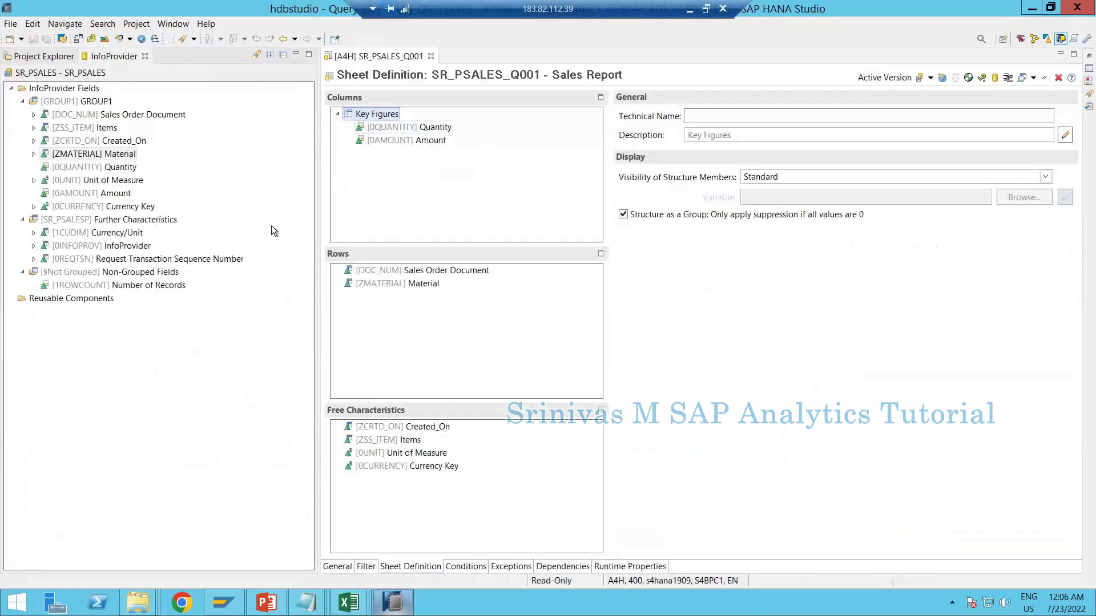
pyautogui.rightClick(382, 119)
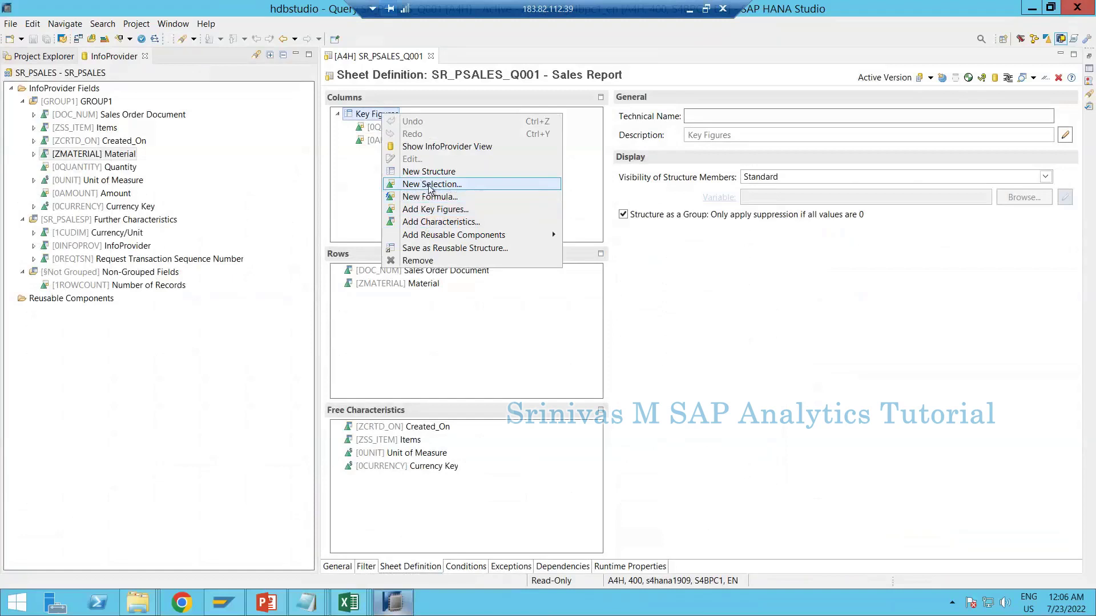
pyautogui.click(357, 183)
pyautogui.rightClick(66, 299)
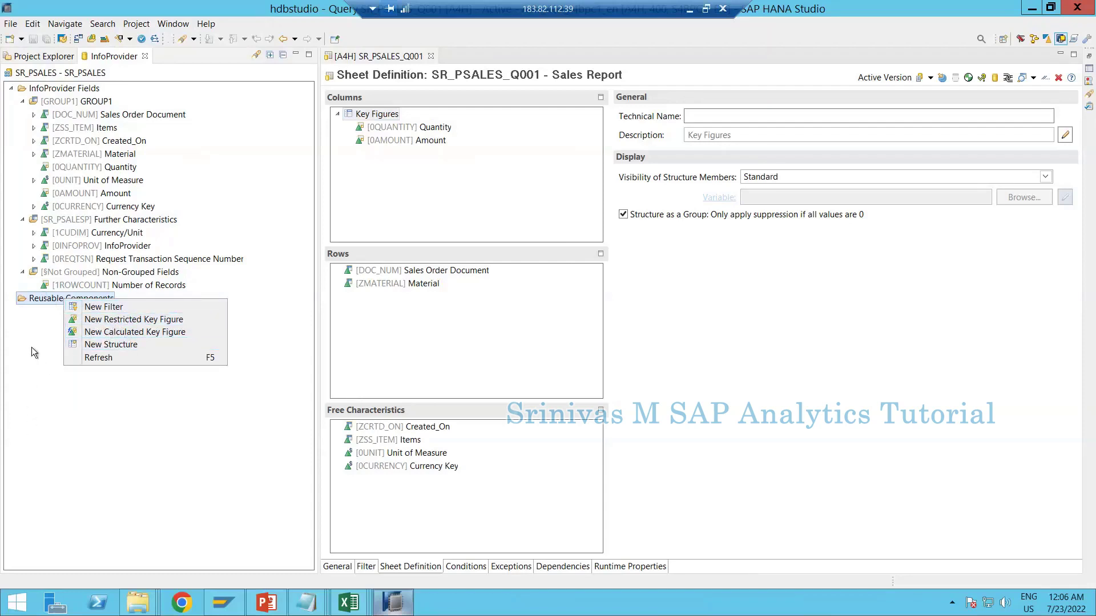
pyautogui.click(33, 308)
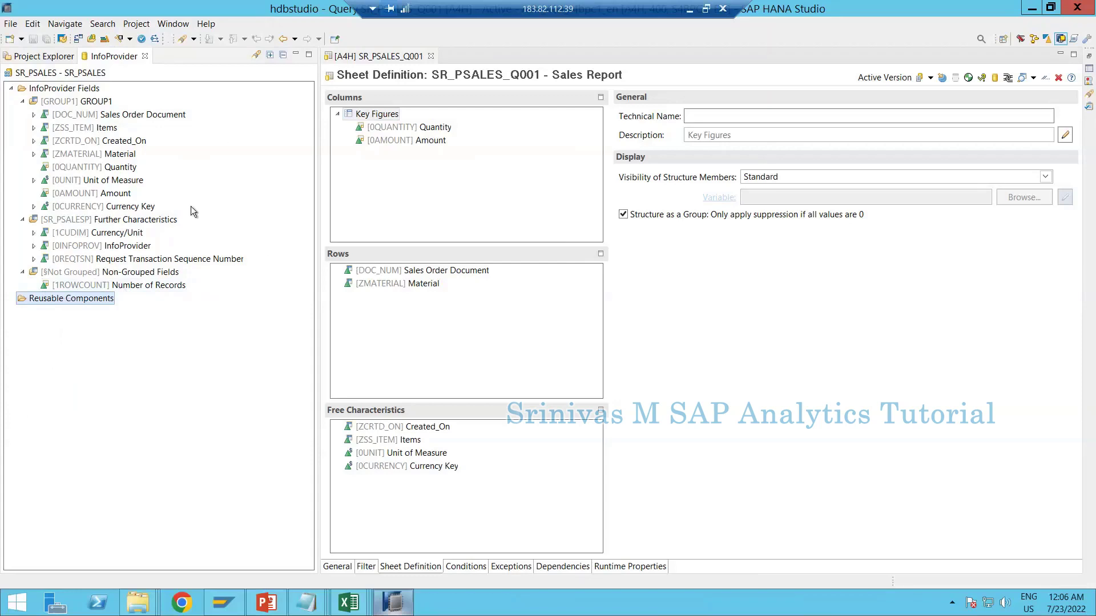
# Start a new formula in the Key Figures structure of the query's columns
pyautogui.click(387, 116)
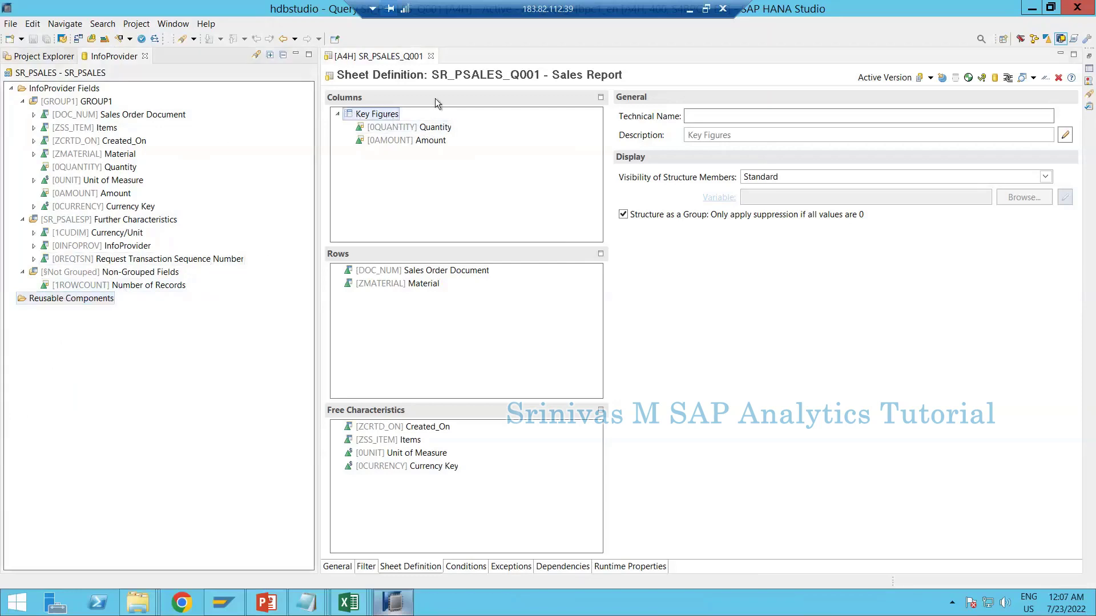
pyautogui.rightClick(372, 120)
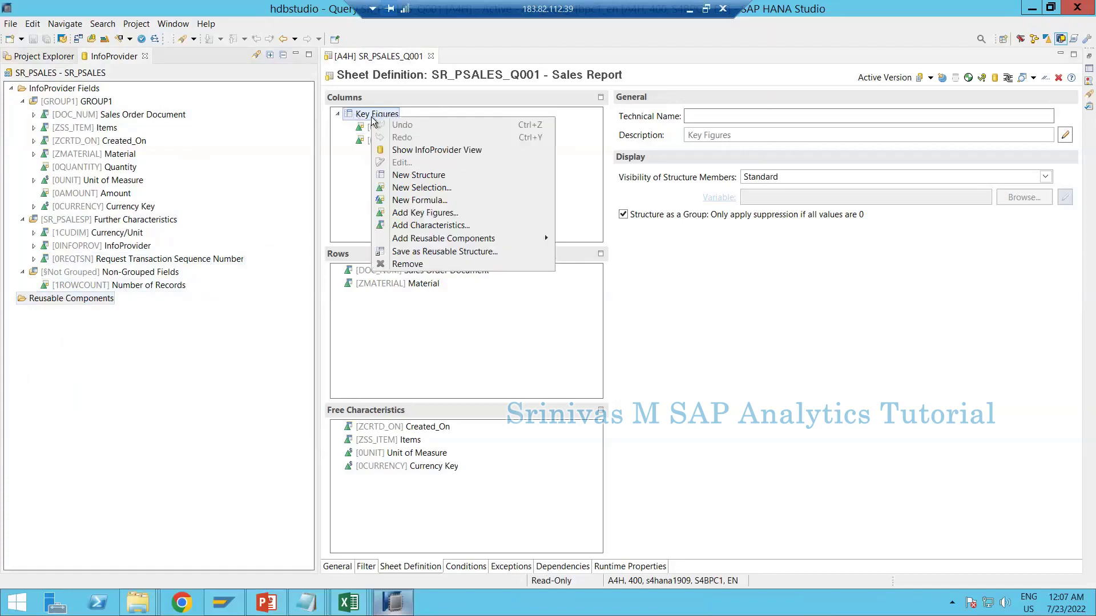
pyautogui.click(418, 201)
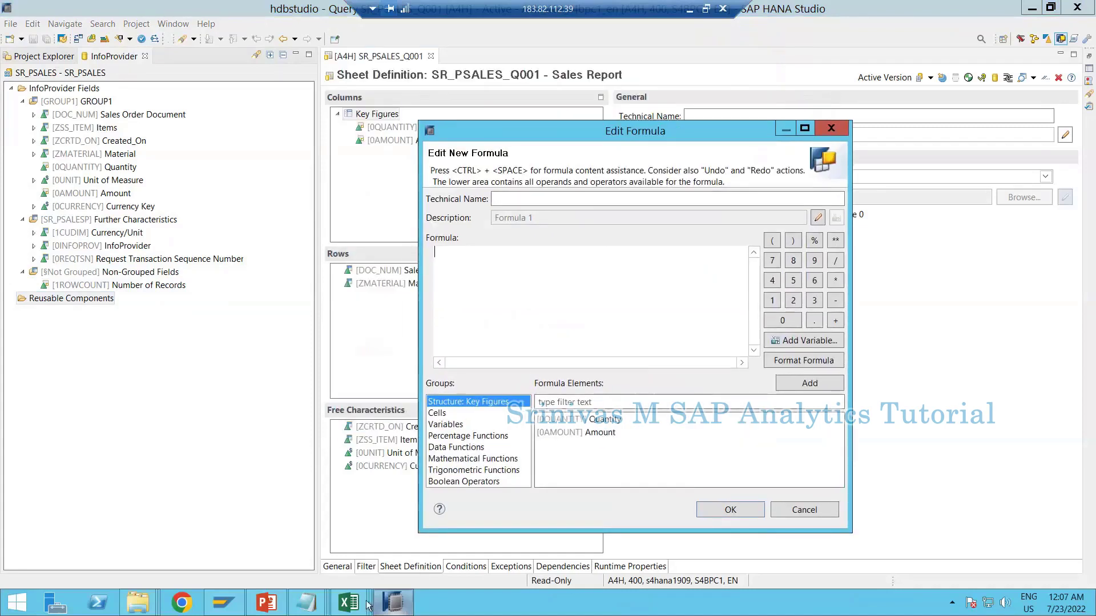
# Switch back to the Book1 workbook in Excel and enter the headings Quantity in I12 and Amount in J12
pyautogui.moveTo(354, 604)
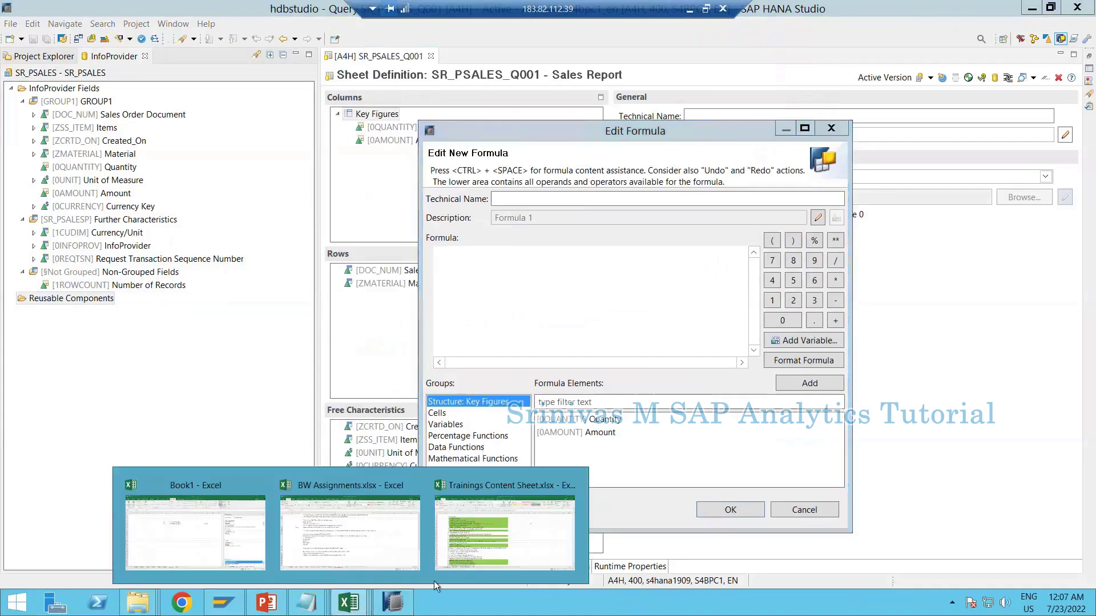
pyautogui.click(245, 539)
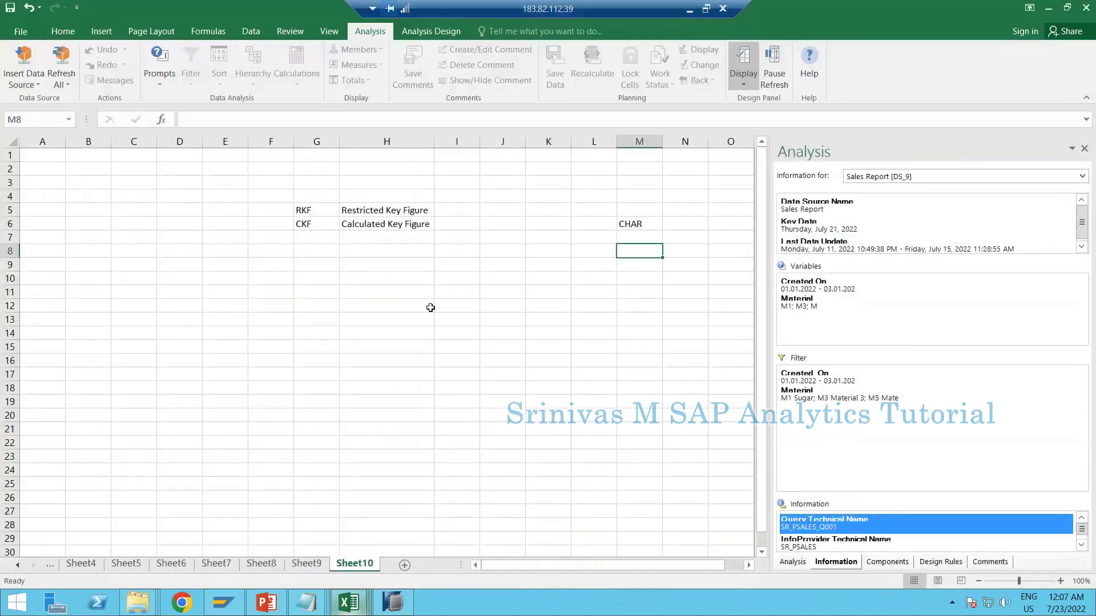
pyautogui.click(464, 309)
pyautogui.doubleClick(464, 309)
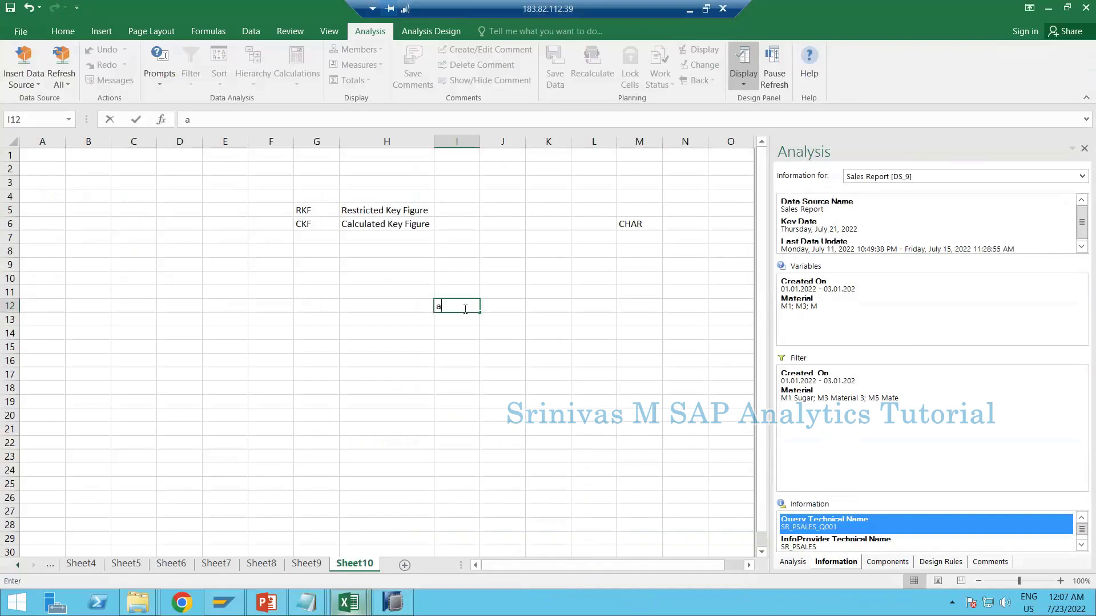
pyautogui.write('Quantity')
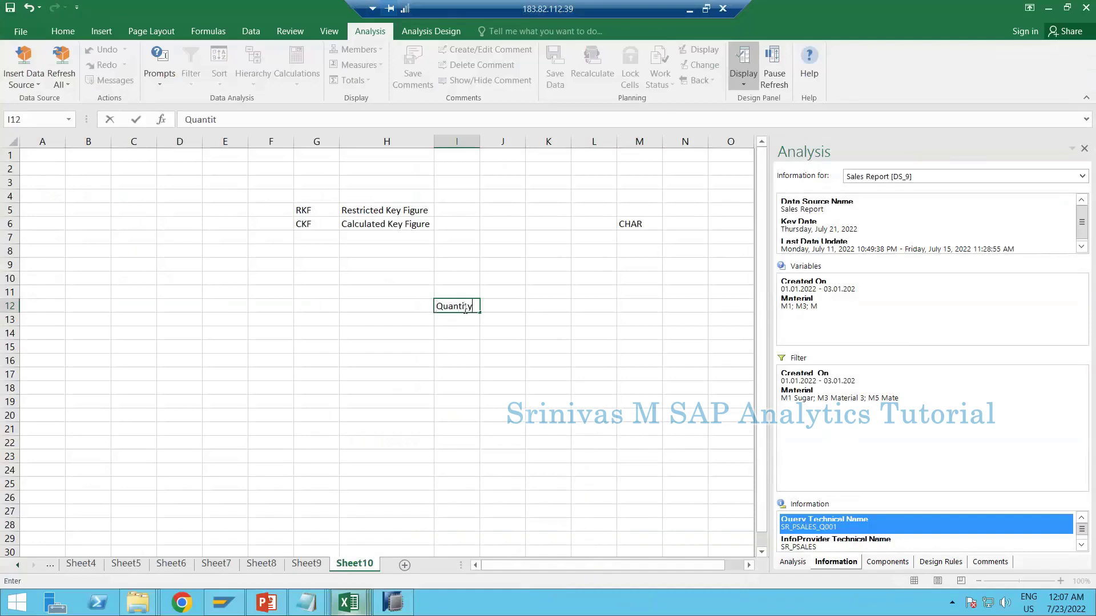
pyautogui.press('Tab')
pyautogui.write('Amount')
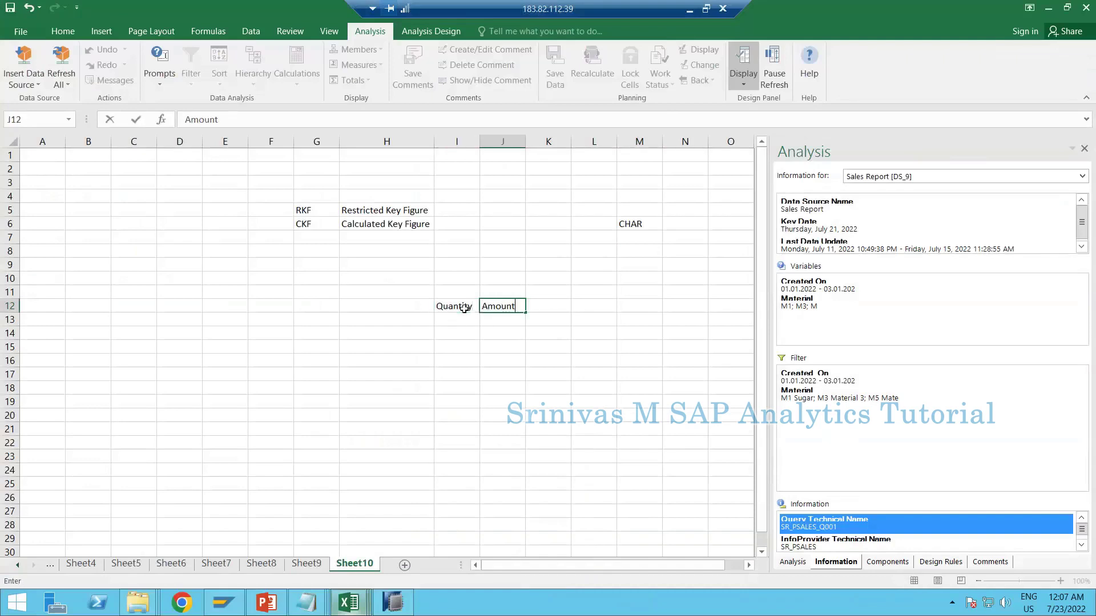
pyautogui.press('Tab')
# Enter 10 under Quantity in I13 and 100 under Amount in J13
pyautogui.press('Down')
pyautogui.press('Left')
pyautogui.press('Left')
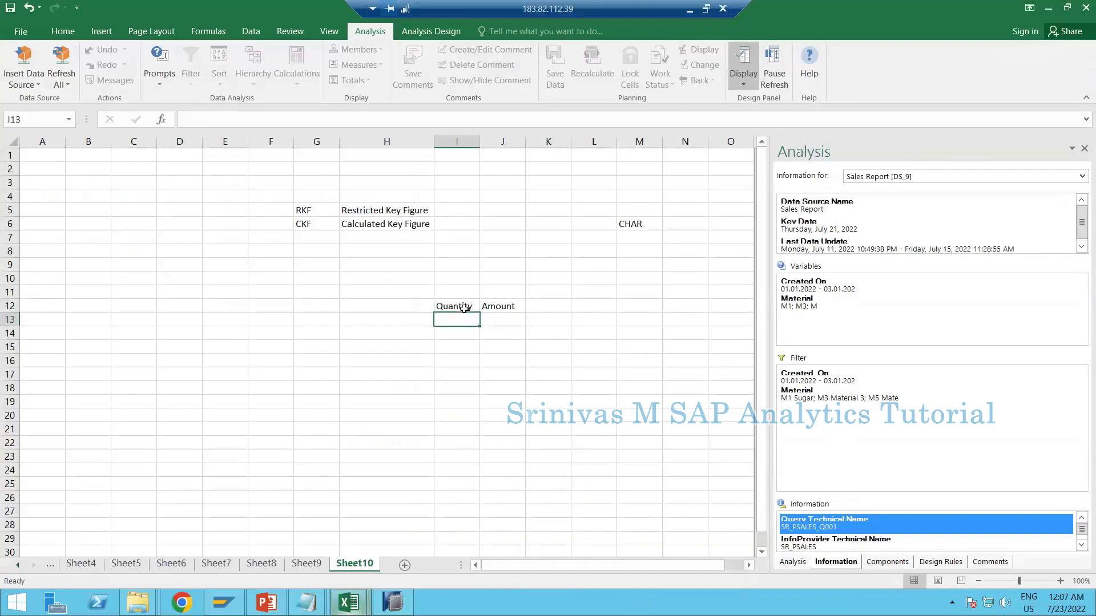
pyautogui.write('10')
pyautogui.press('Tab')
pyautogui.write('100')
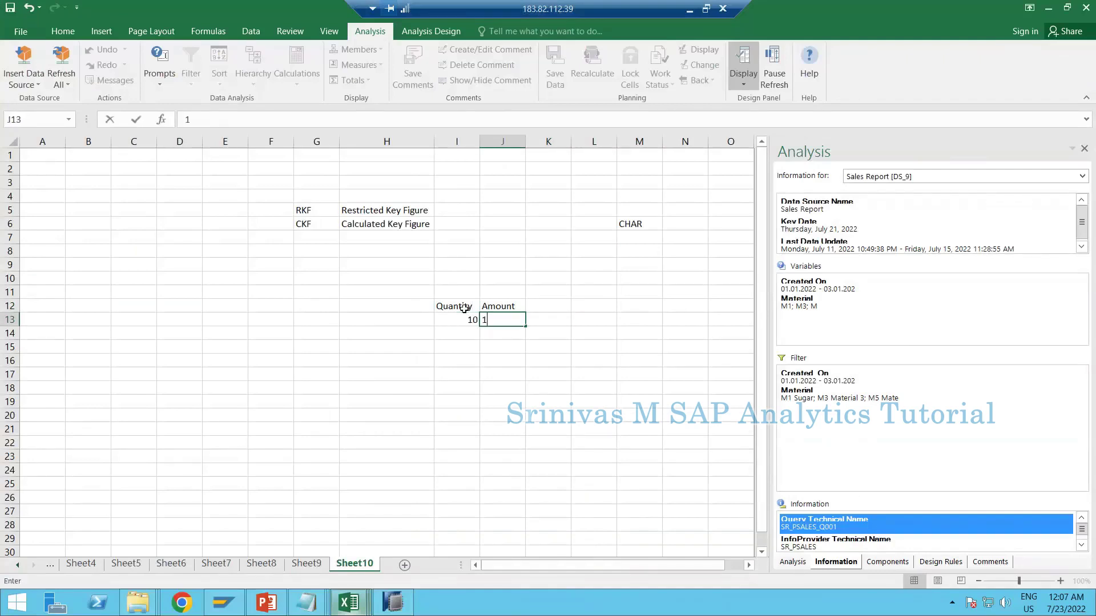
pyautogui.press('Tab')
# Enter the formula =I13*J13 in K13 to multiply the quantity by the amount
pyautogui.press('Left')
pyautogui.press('Left')
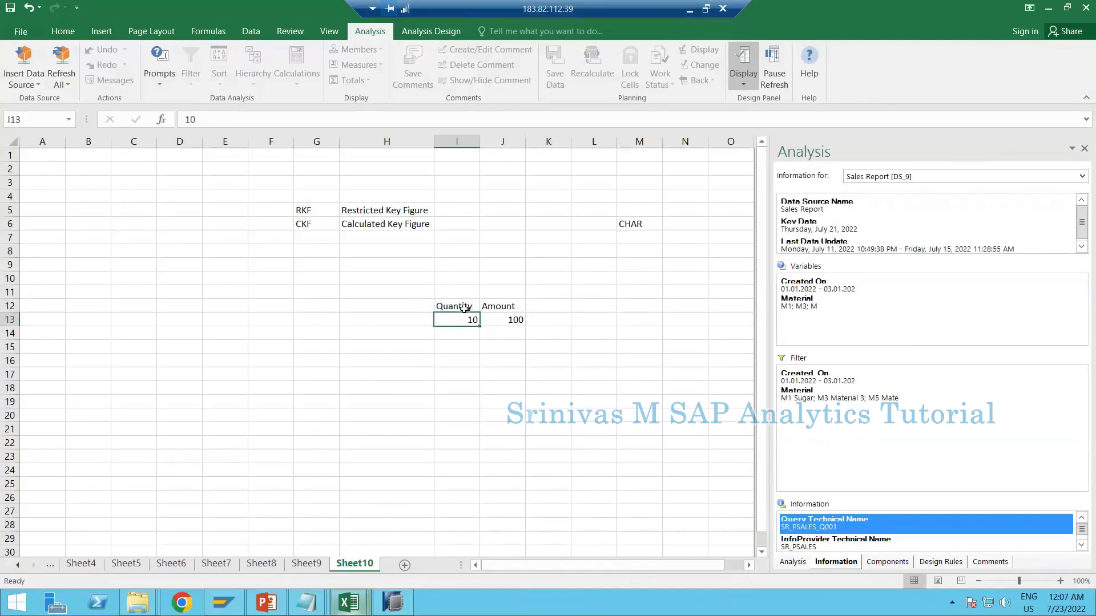
pyautogui.press('Right')
pyautogui.press('Right')
pyautogui.write('=')
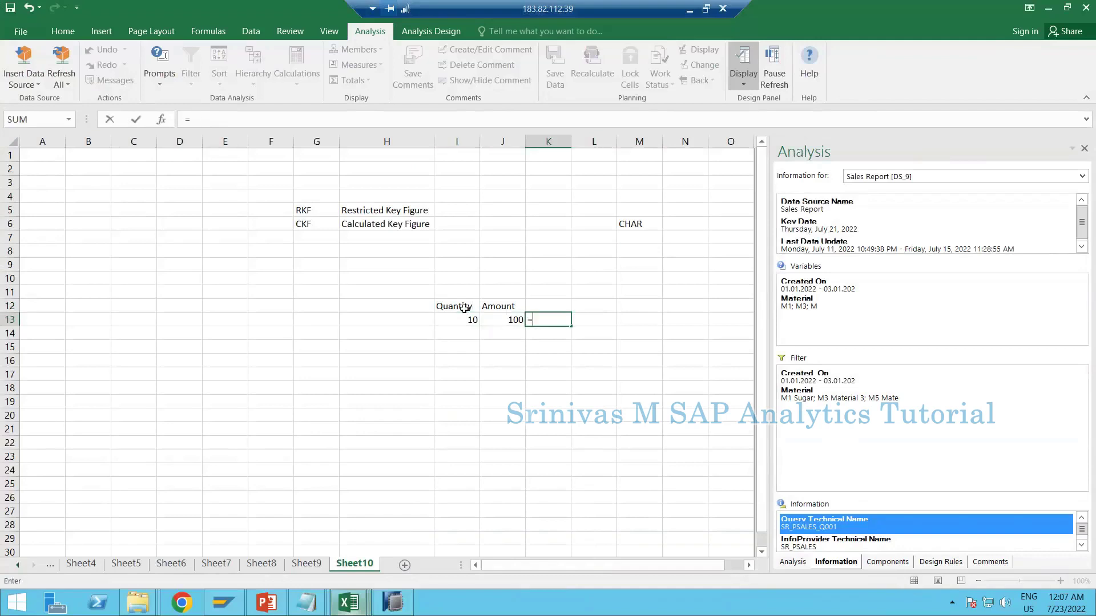
pyautogui.press('Left')
pyautogui.press('Left')
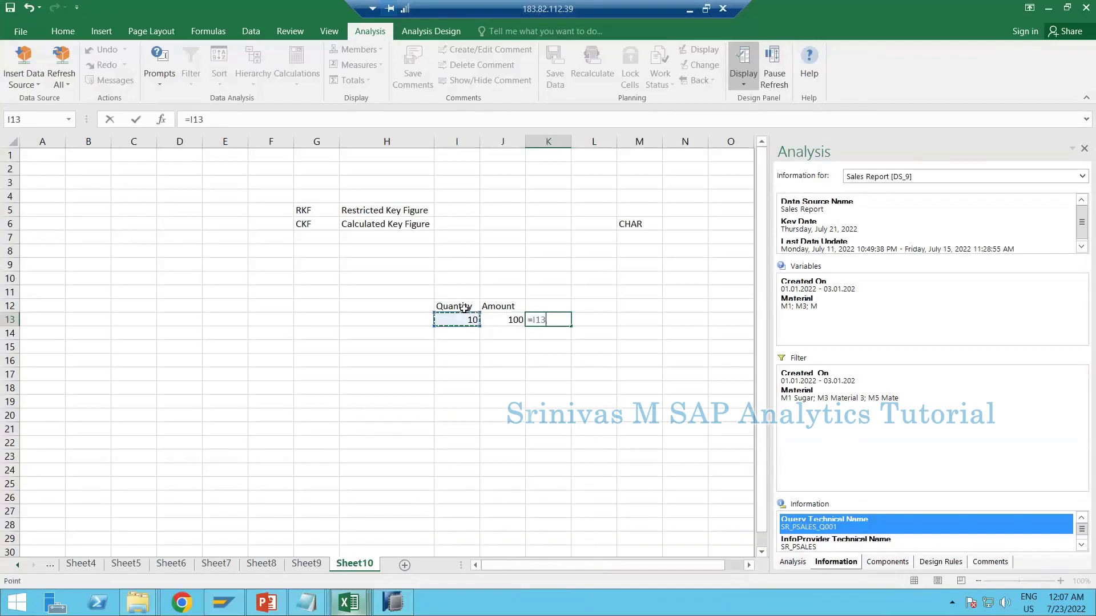
pyautogui.write('*')
pyautogui.press('BackSpace')
pyautogui.press('BackSpace')
pyautogui.press('Left')
pyautogui.press('Return')
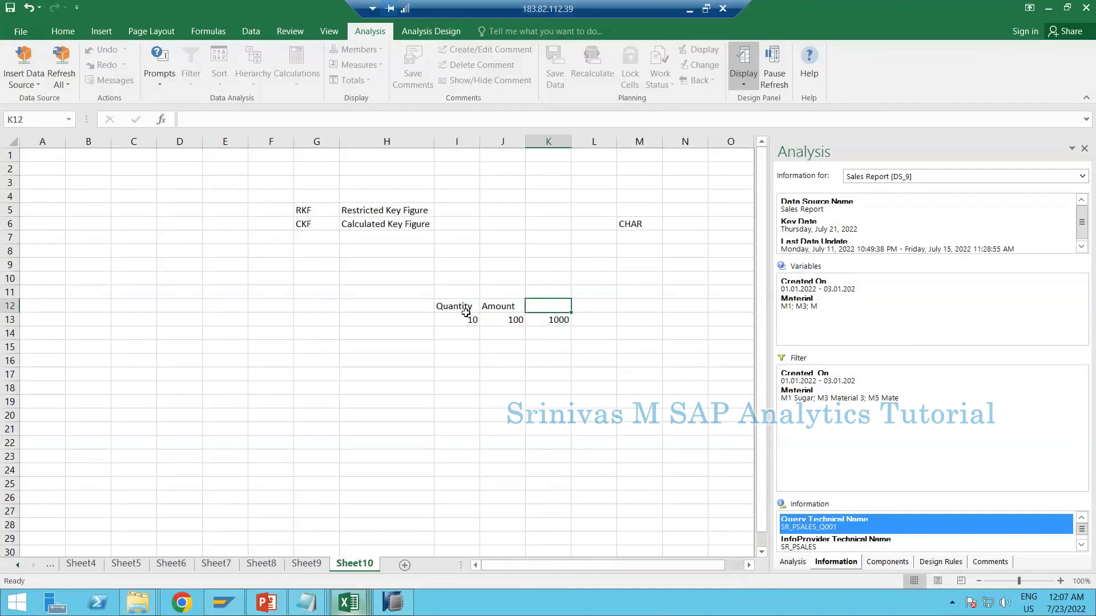
# Examine the Quantity and Amount columns and the formula in K13 that combines them
pyautogui.moveTo(457, 294); pyautogui.dragTo(462, 382)
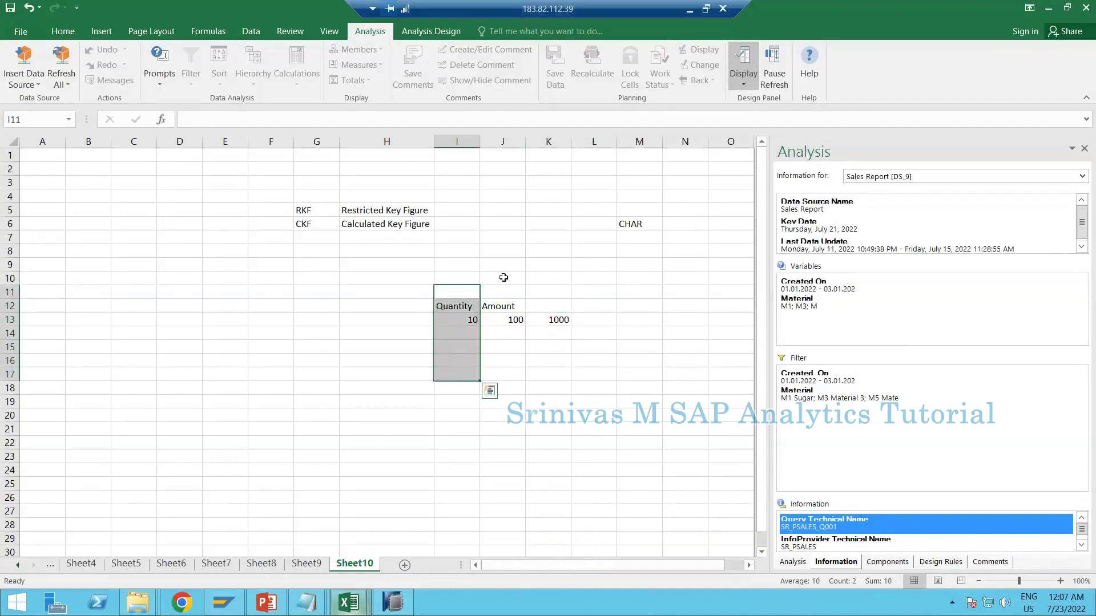
pyautogui.moveTo(502, 278); pyautogui.dragTo(502, 391)
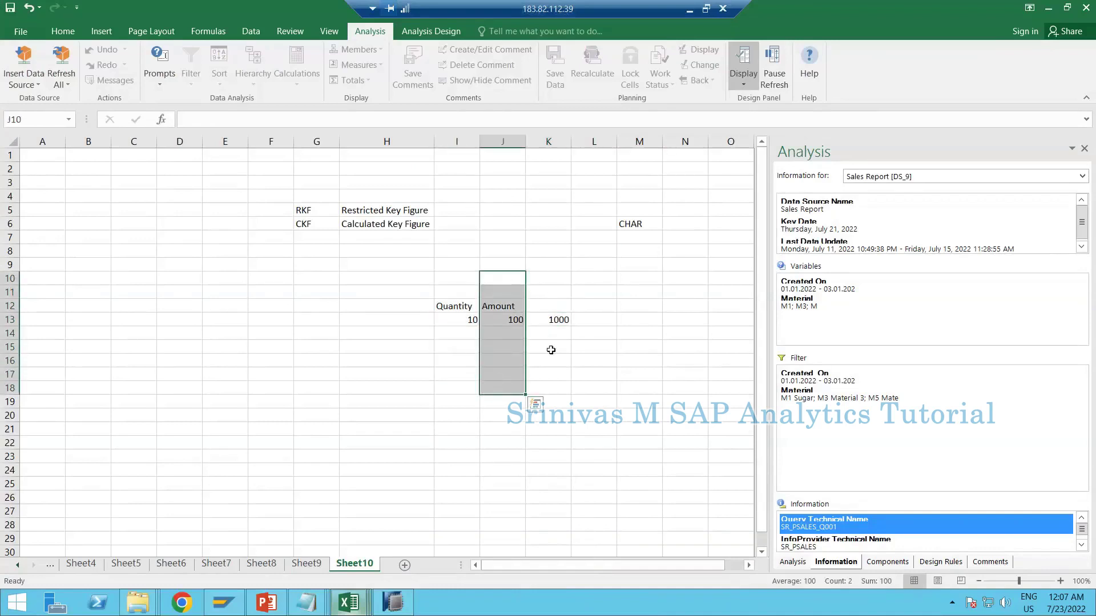
pyautogui.moveTo(548, 293); pyautogui.dragTo(550, 365)
pyautogui.click(557, 322)
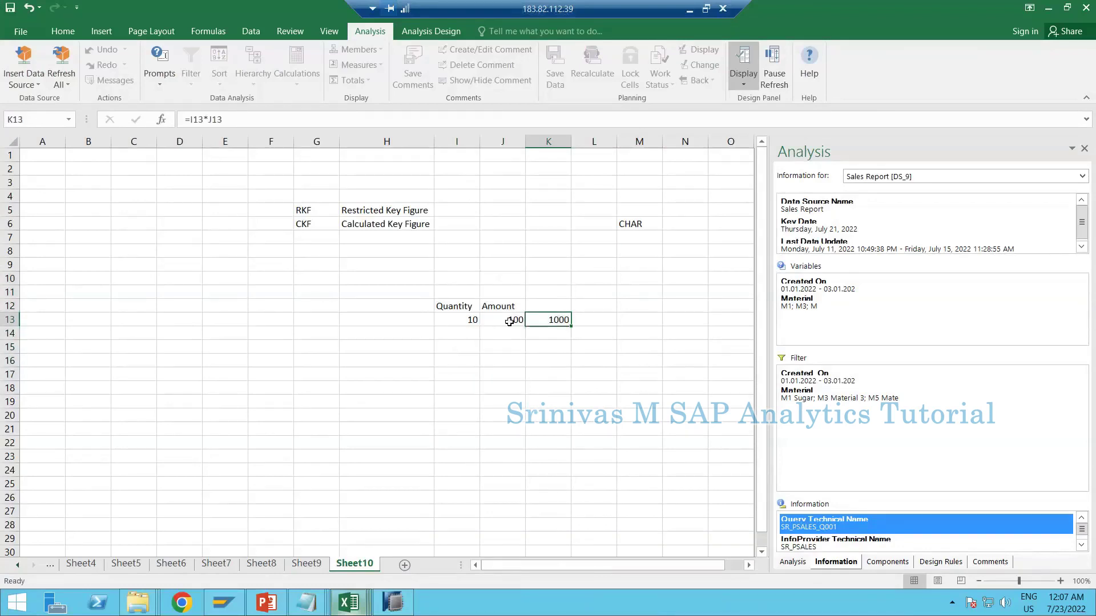
pyautogui.click(469, 322)
pyautogui.click(510, 321)
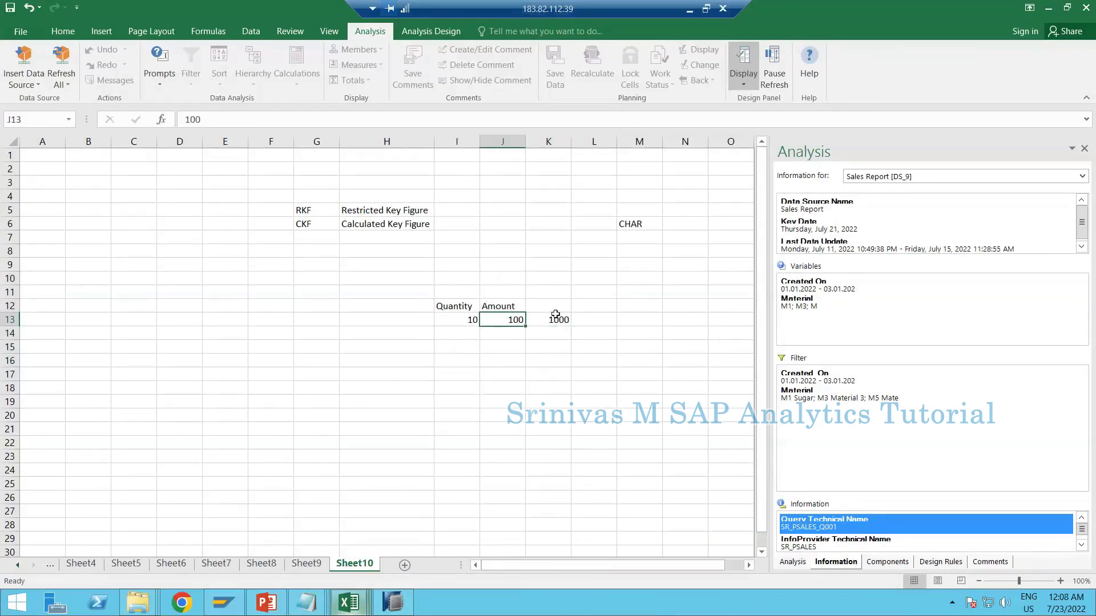
pyautogui.moveTo(552, 292); pyautogui.dragTo(553, 365)
pyautogui.click(551, 303)
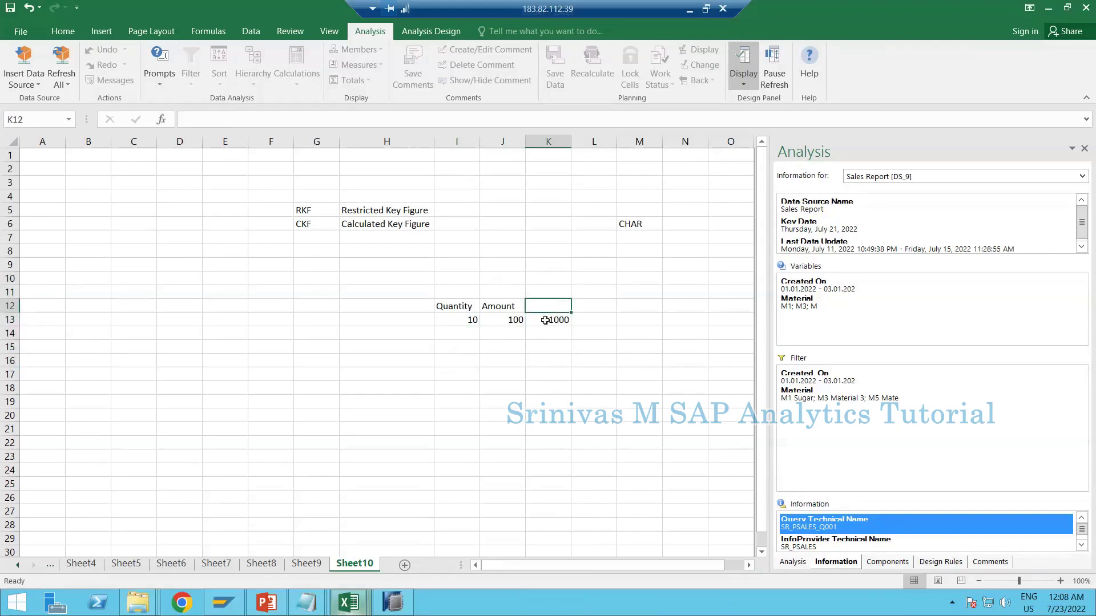
pyautogui.click(546, 321)
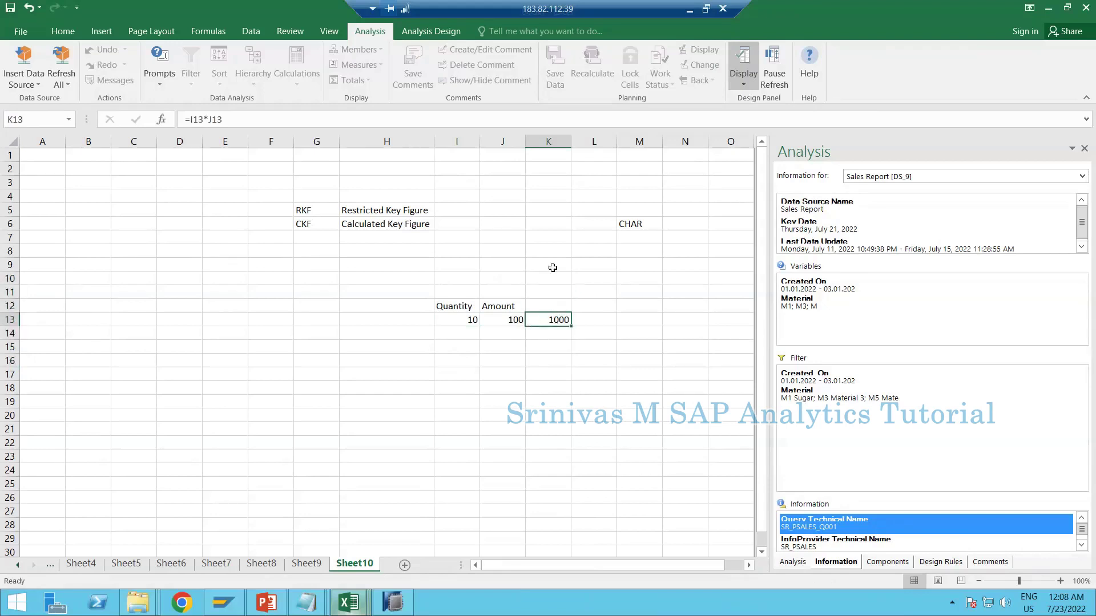
# Enter the heading Net Amount in K12 above the calculated value
pyautogui.click(539, 307)
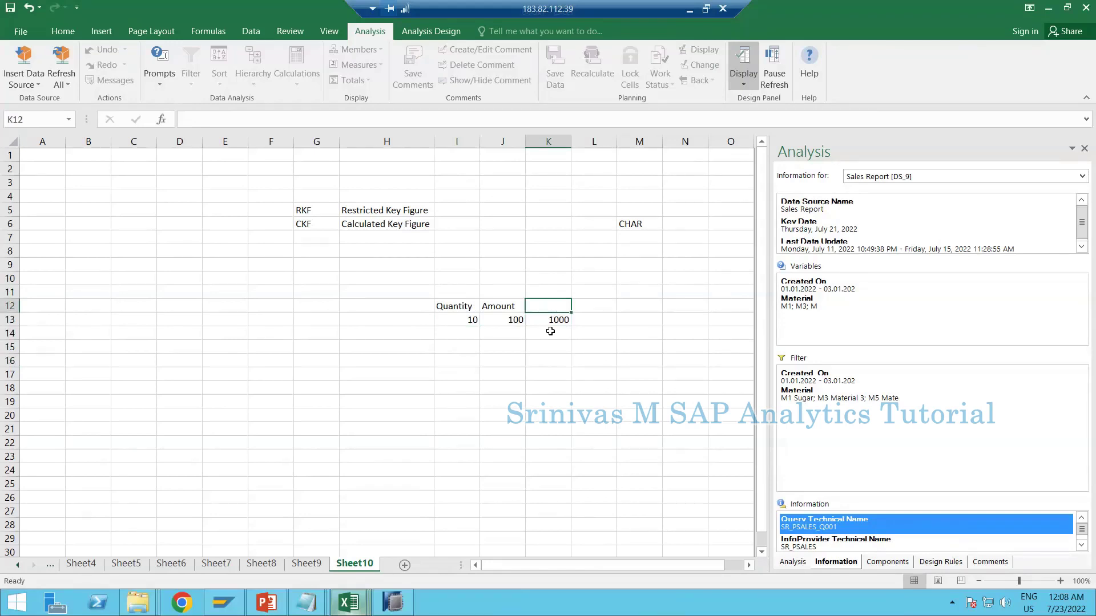
pyautogui.write('NEt Amoun')
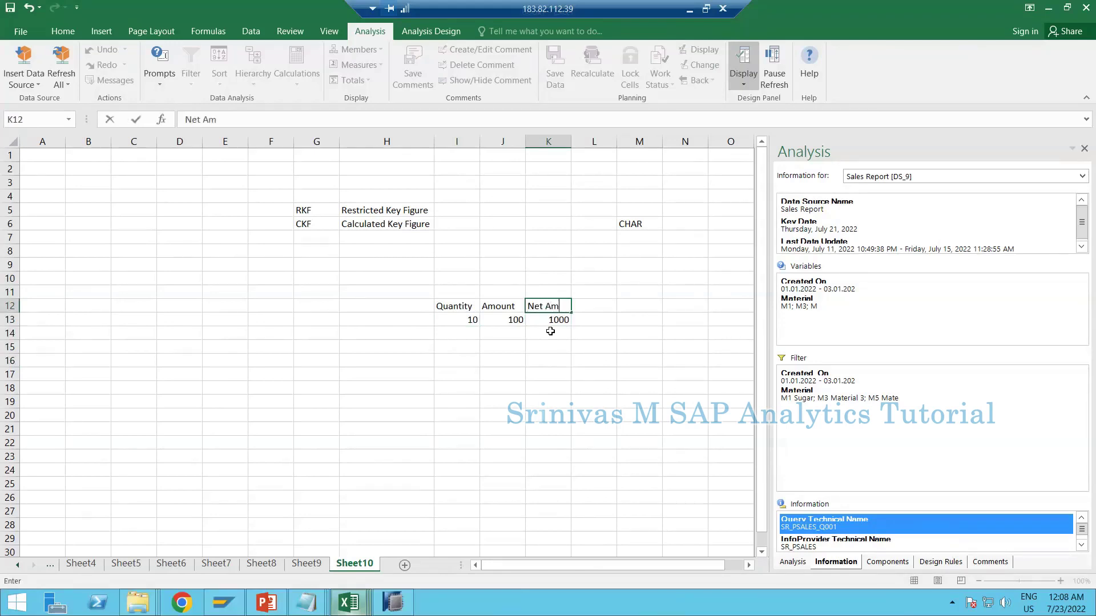
pyautogui.press('BackSpace')
pyautogui.write('nt')
pyautogui.press('Return')
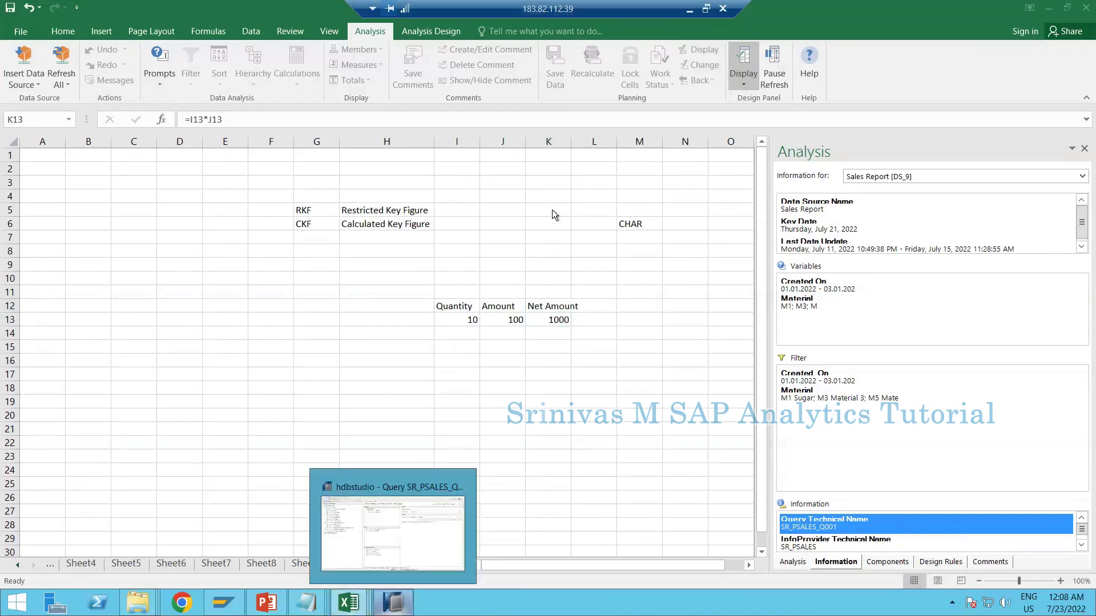
# Switch to SAP HANA Studio, discard the open formula and start a new one in the Key Figures structure of the columns
pyautogui.click(400, 608)
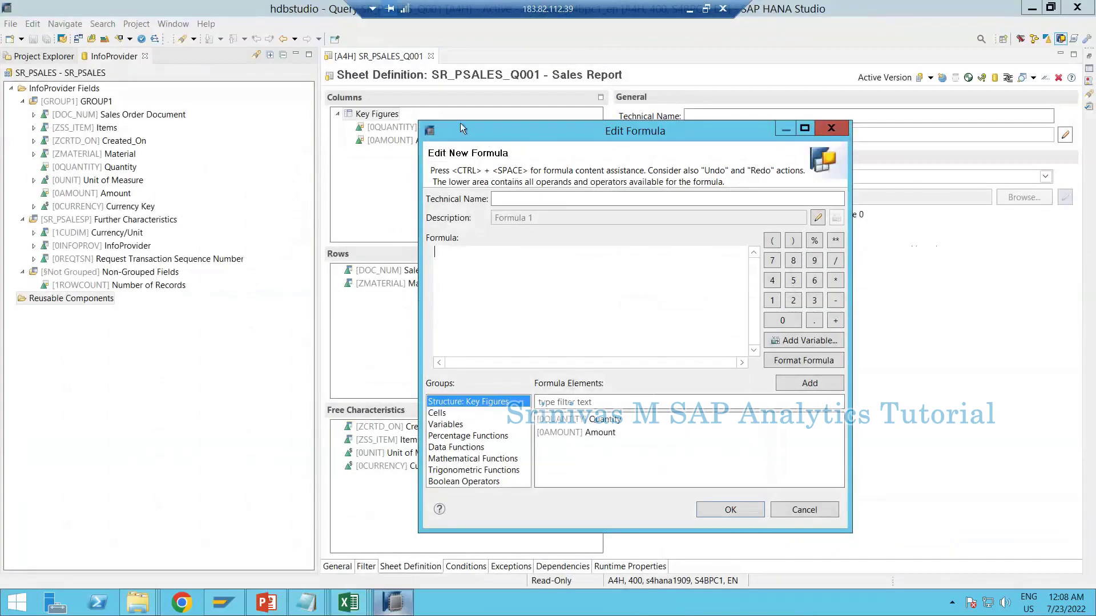
pyautogui.click(844, 130)
pyautogui.rightClick(390, 118)
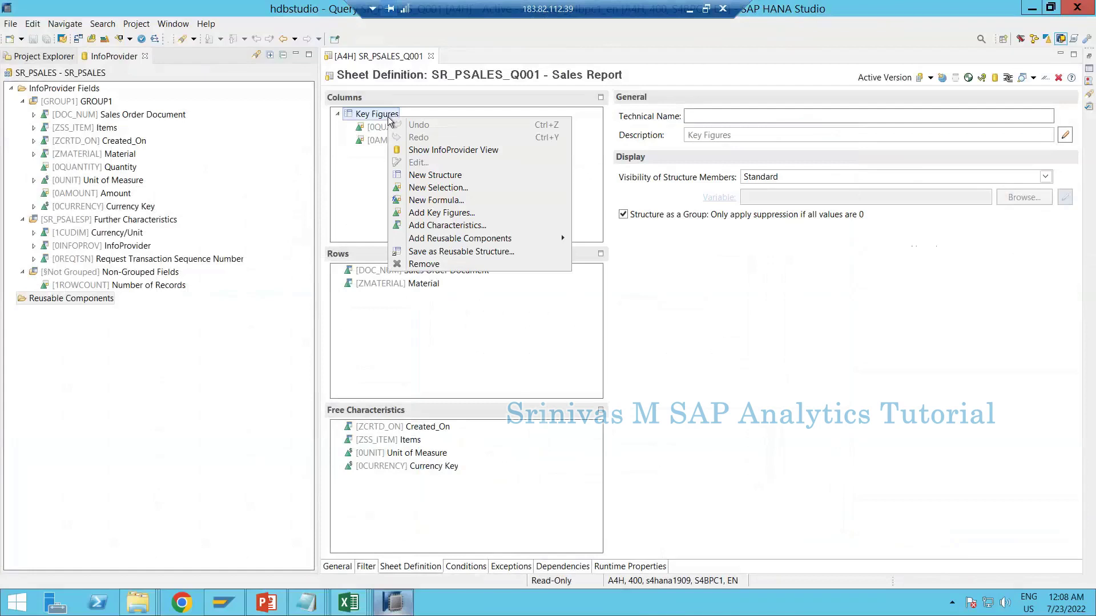
pyautogui.click(417, 203)
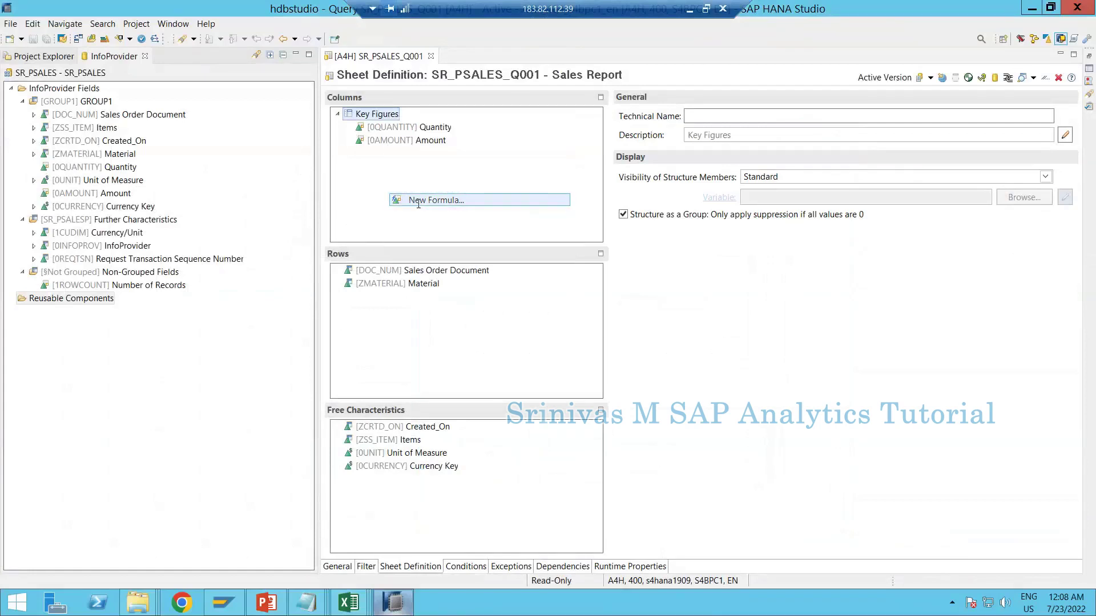
pyautogui.moveTo(440, 30); pyautogui.dragTo(663, 114)
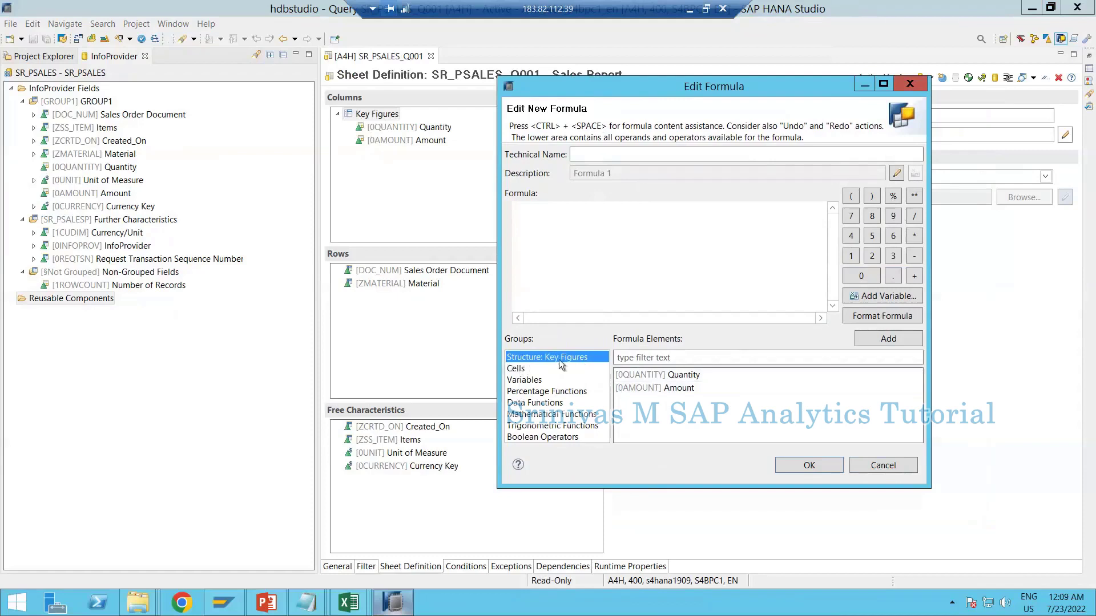
# Examine the formula elements offered under Cells, Variables, Percentage Functions, Data Functions and Mathematical Functions in the enlarged formula editor
pyautogui.click(524, 371)
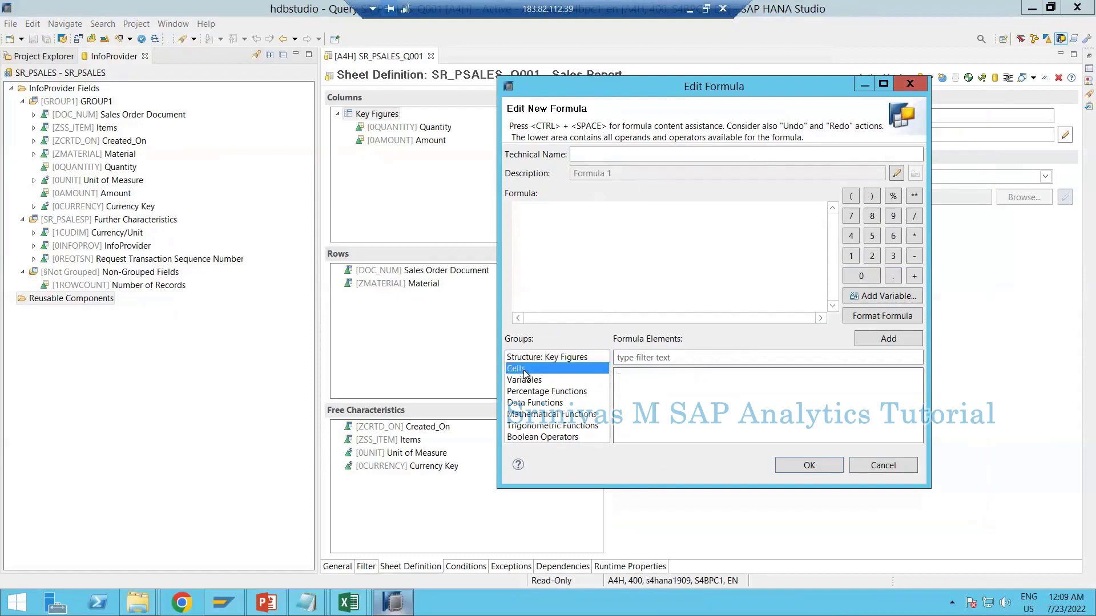
pyautogui.click(525, 381)
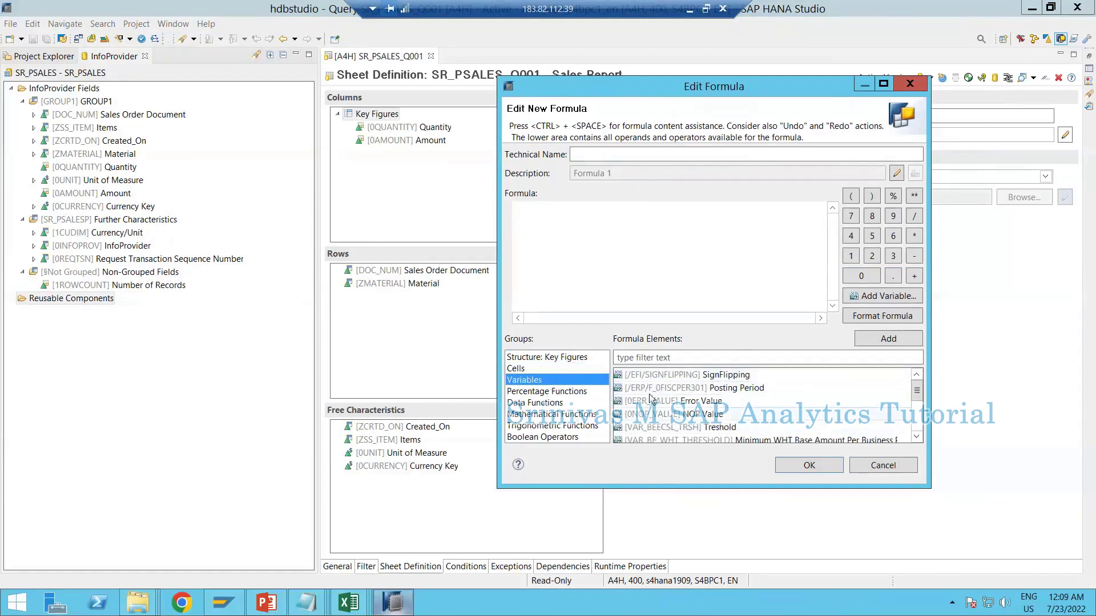
pyautogui.click(560, 392)
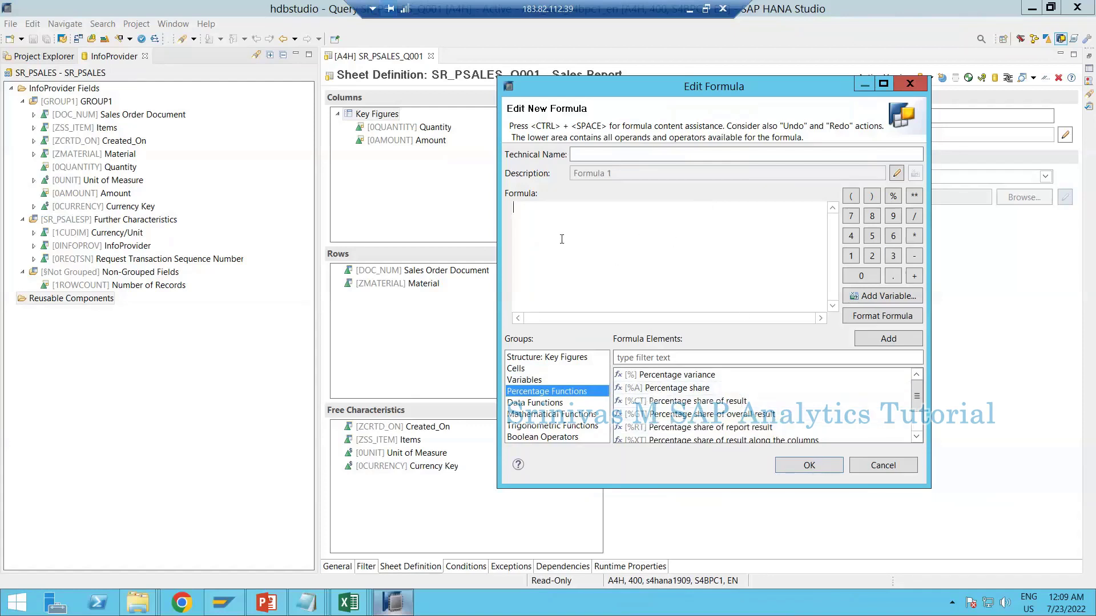
pyautogui.click(553, 415)
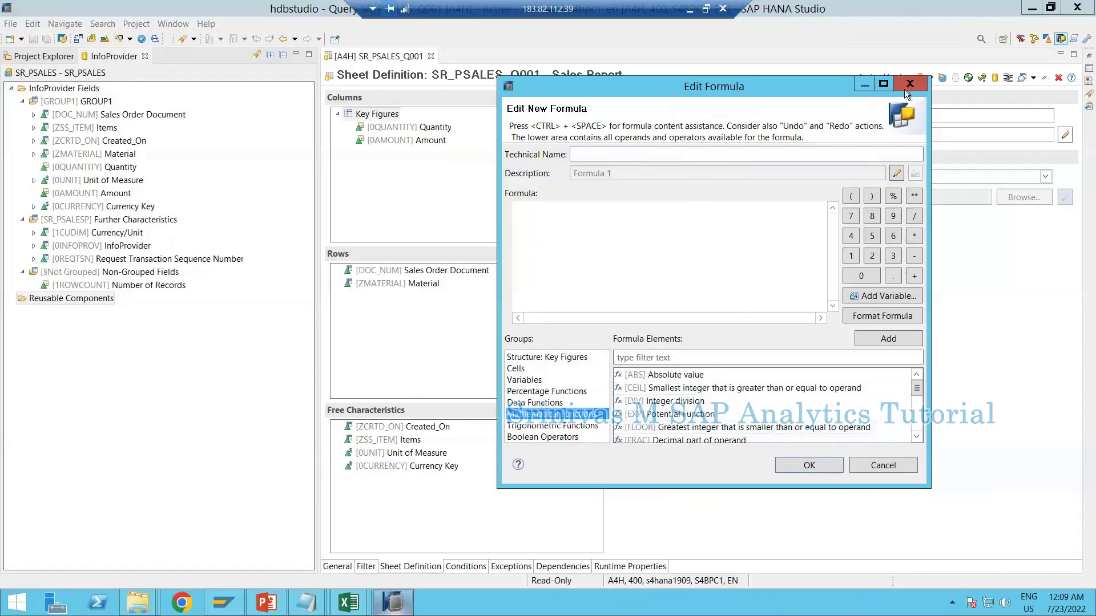
pyautogui.click(883, 84)
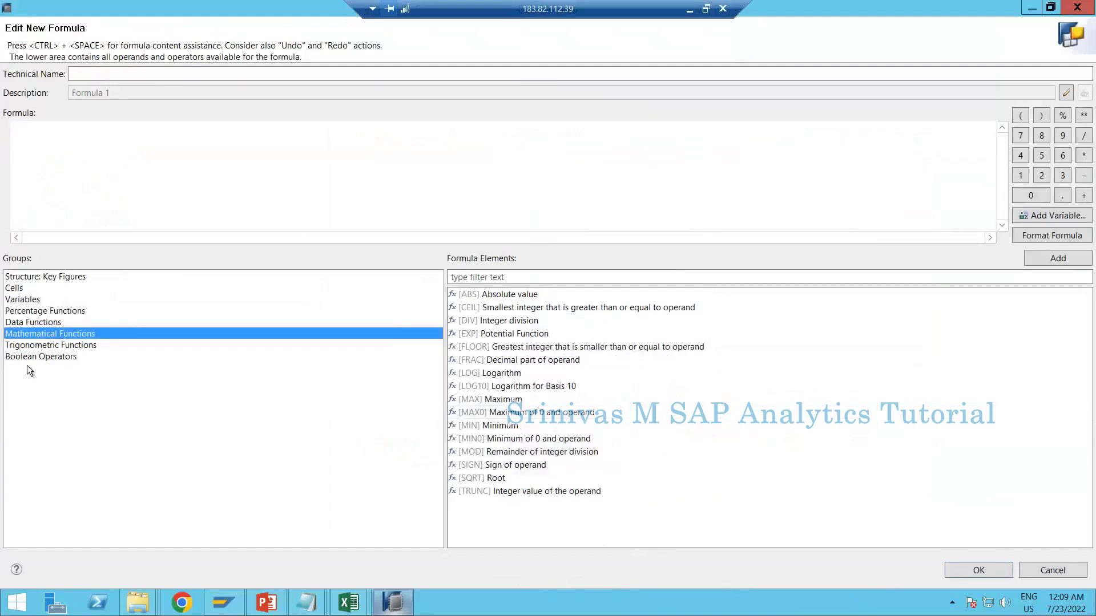
pyautogui.click(24, 303)
pyautogui.click(184, 314)
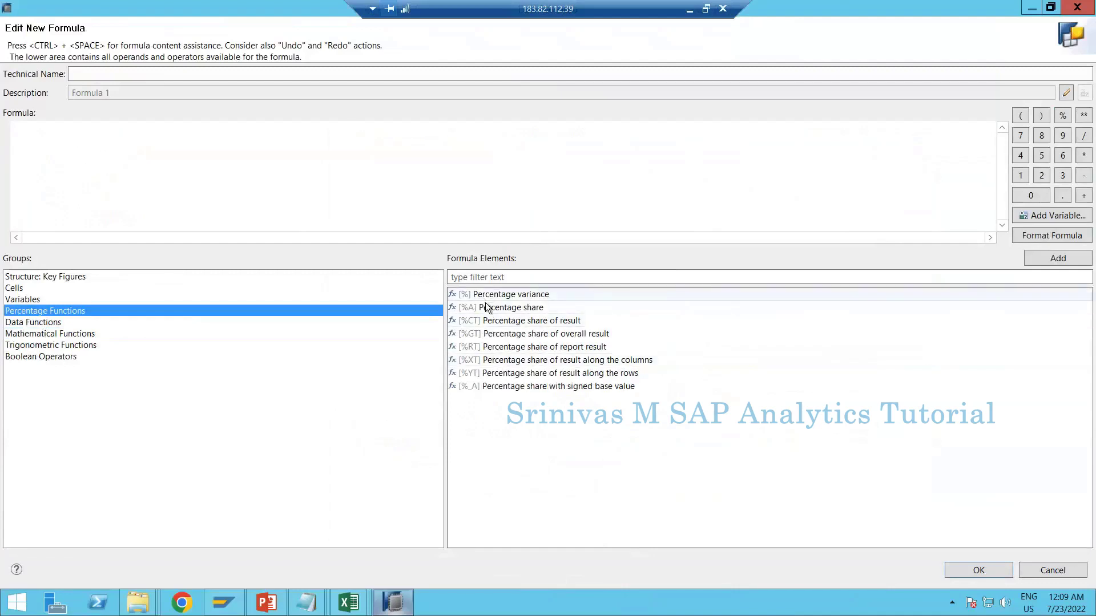
pyautogui.click(44, 322)
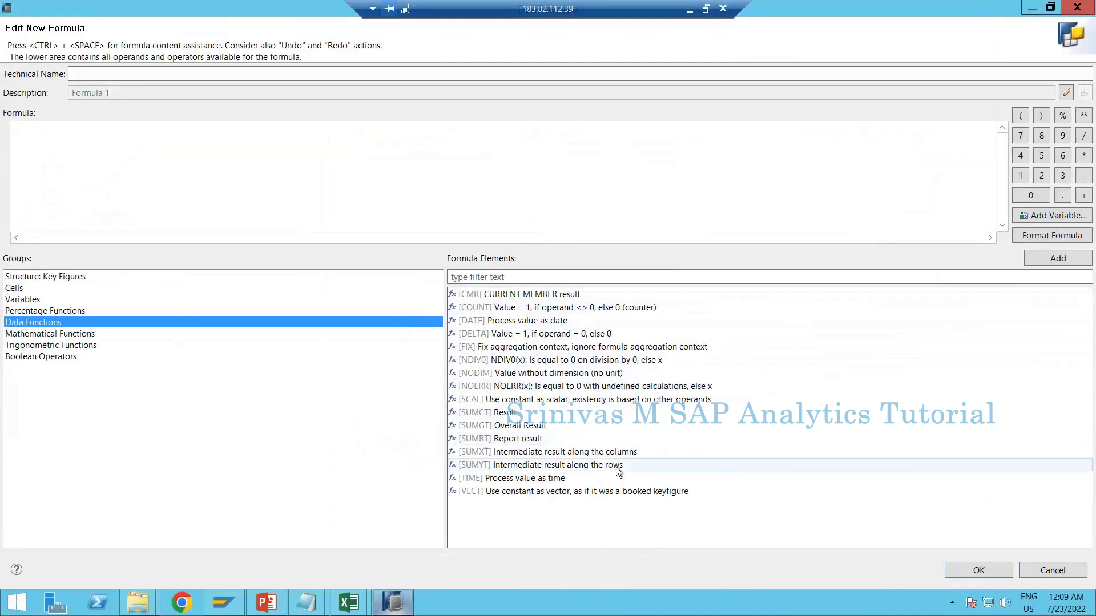
pyautogui.click(49, 335)
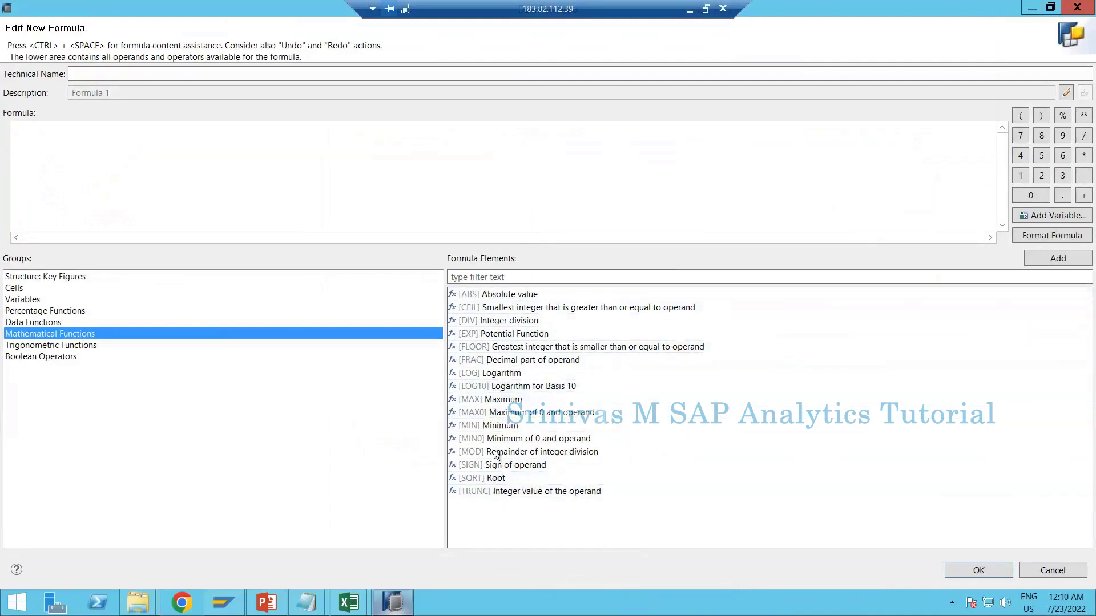
pyautogui.doubleClick(209, 16)
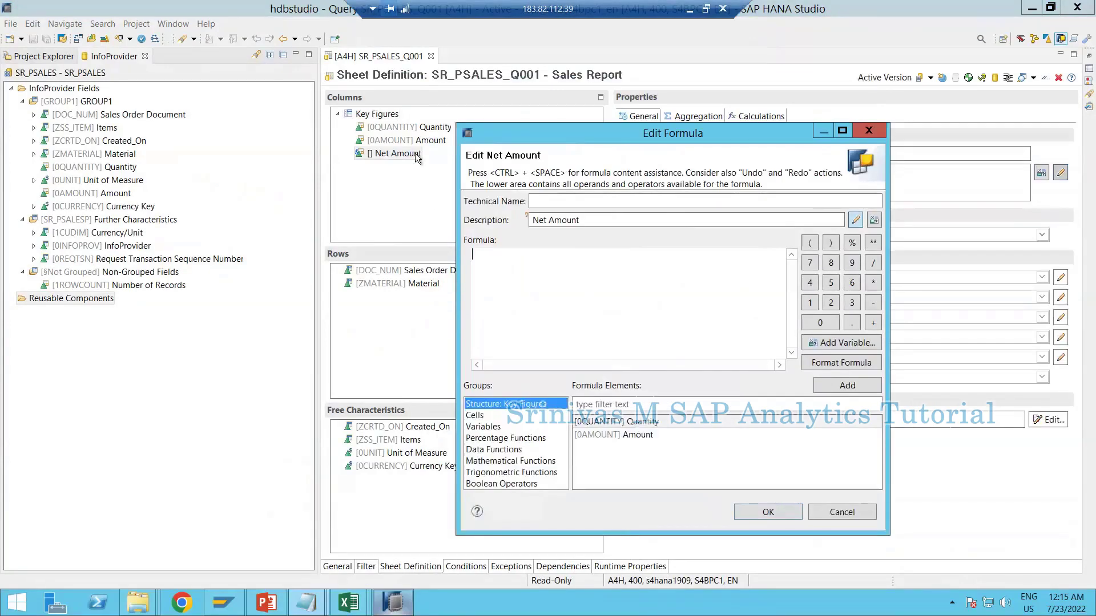
# Define the Net Amount formula as [0QUANTITY] Quantity * [0AMOUNT] Amount and accept it
pyautogui.moveTo(635, 424); pyautogui.dragTo(584, 338)
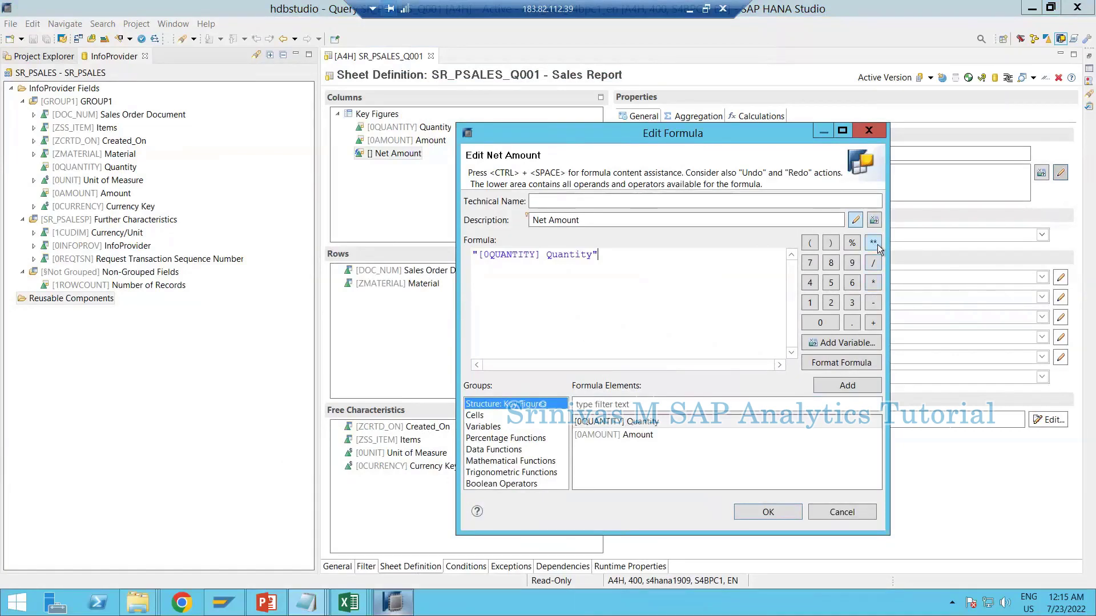
pyautogui.click(874, 284)
pyautogui.moveTo(620, 435); pyautogui.dragTo(640, 296)
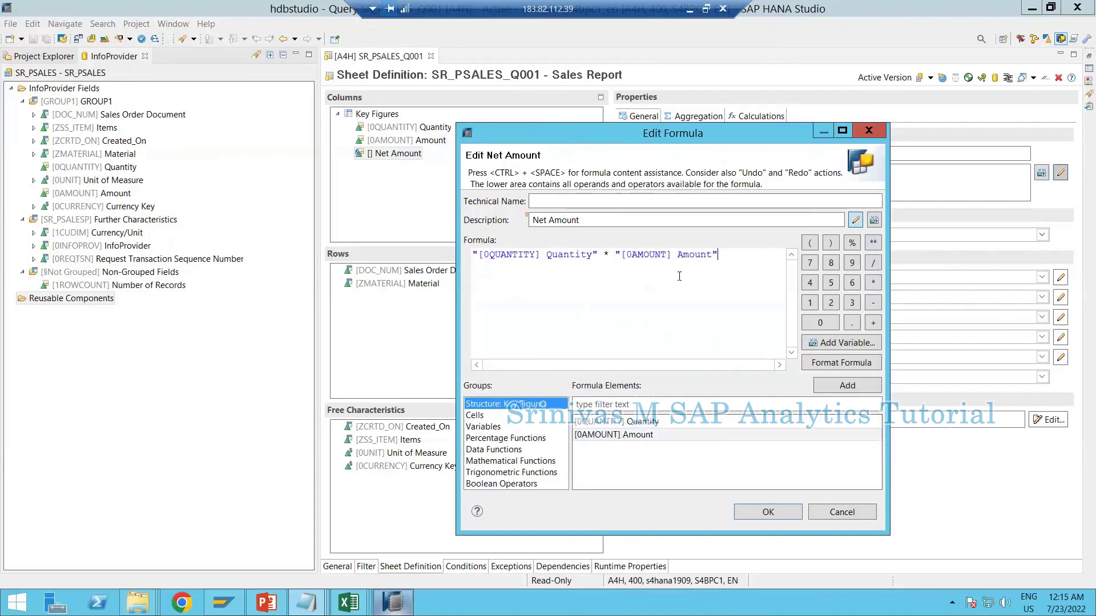
pyautogui.press('BackSpace')
pyautogui.write('"')
pyautogui.click(767, 513)
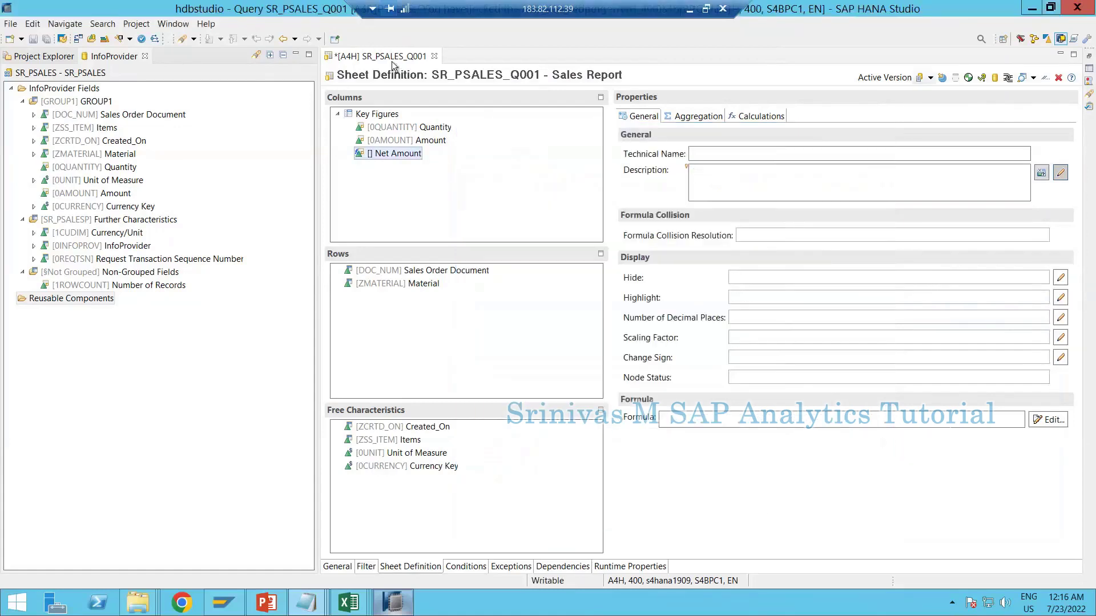
# Review the properties of the Quantity and Amount key figures and save the SR_PSALES_Q001 query
pyautogui.click(390, 133)
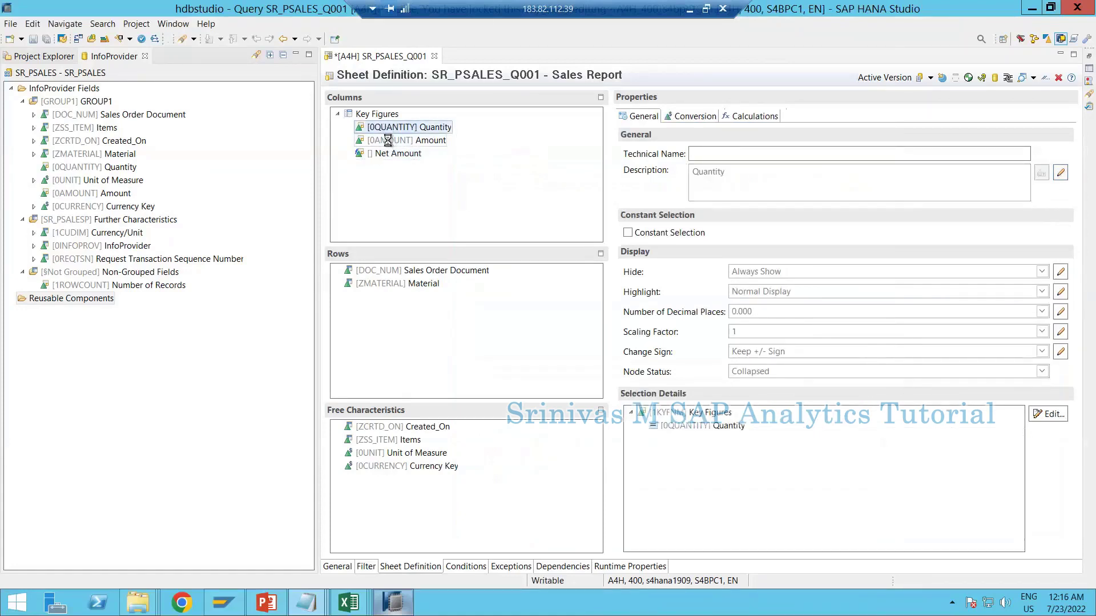
pyautogui.click(391, 141)
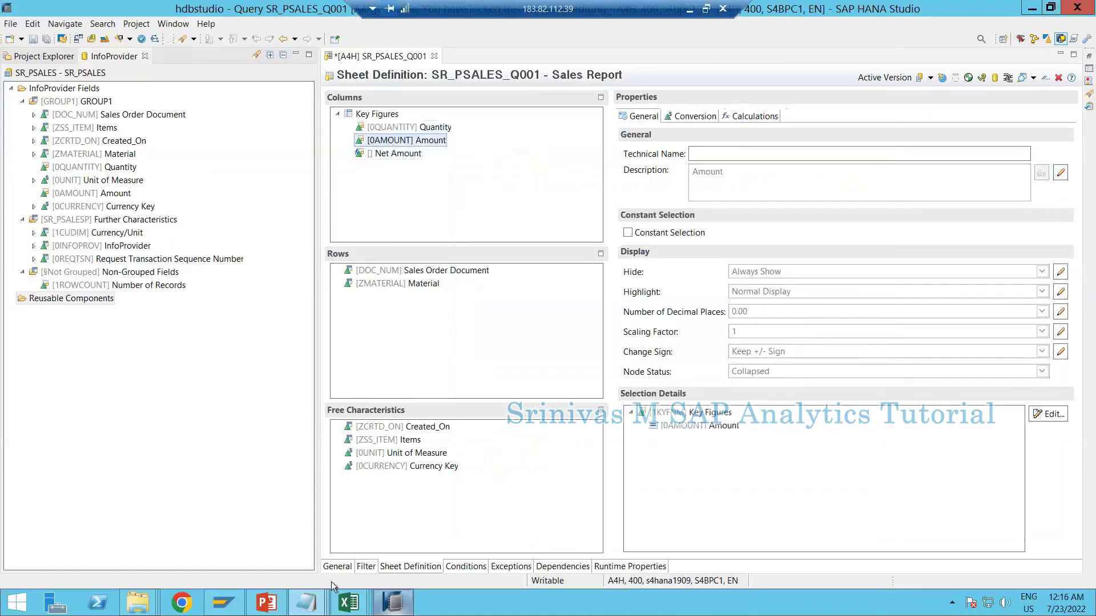
pyautogui.click(399, 128)
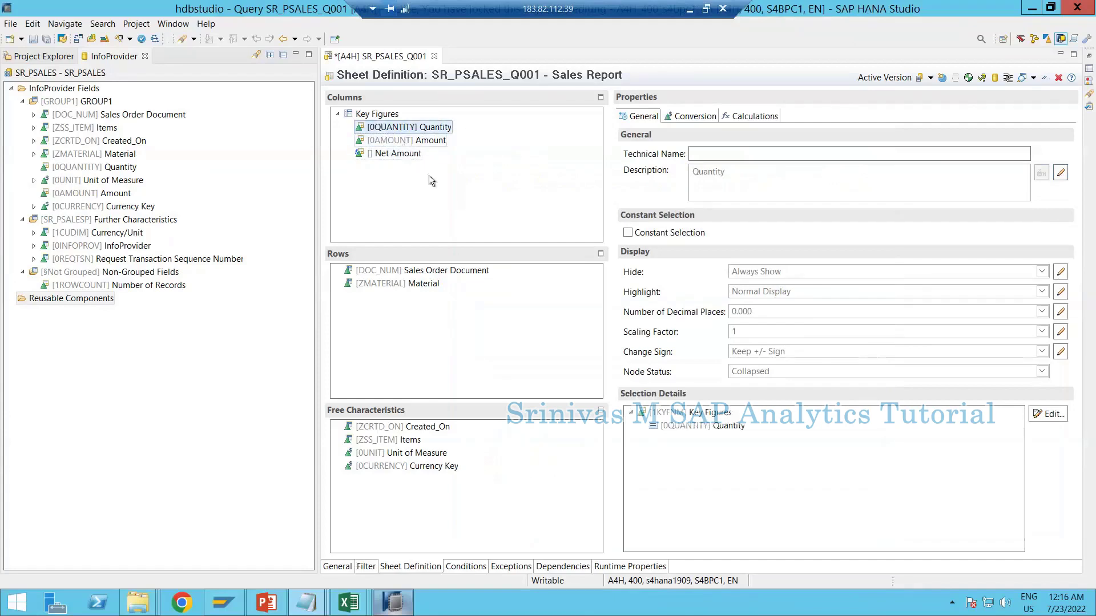
pyautogui.click(434, 143)
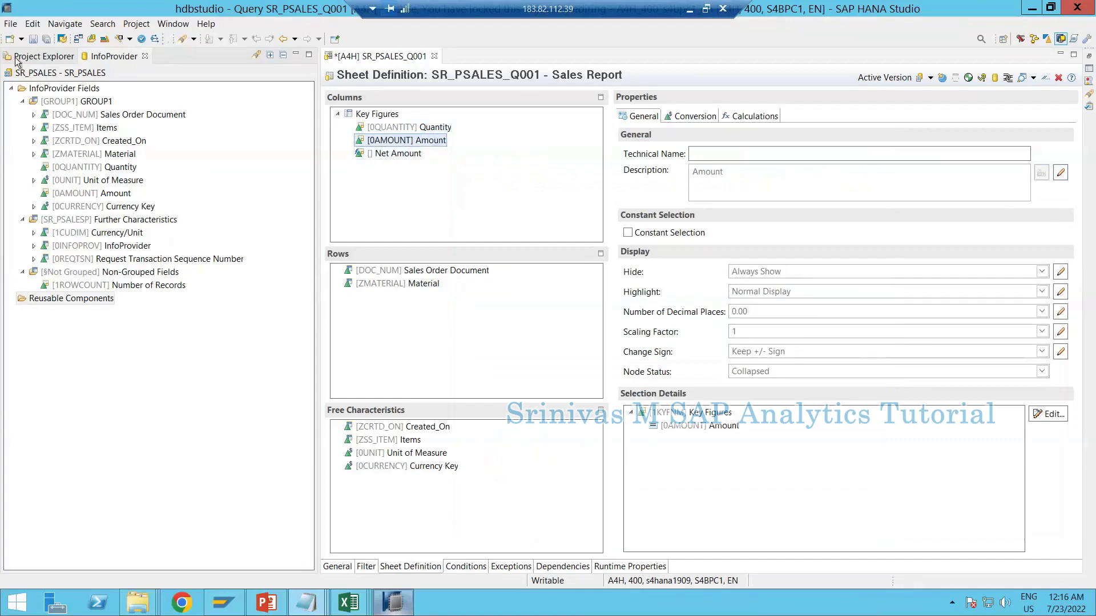
pyautogui.click(33, 40)
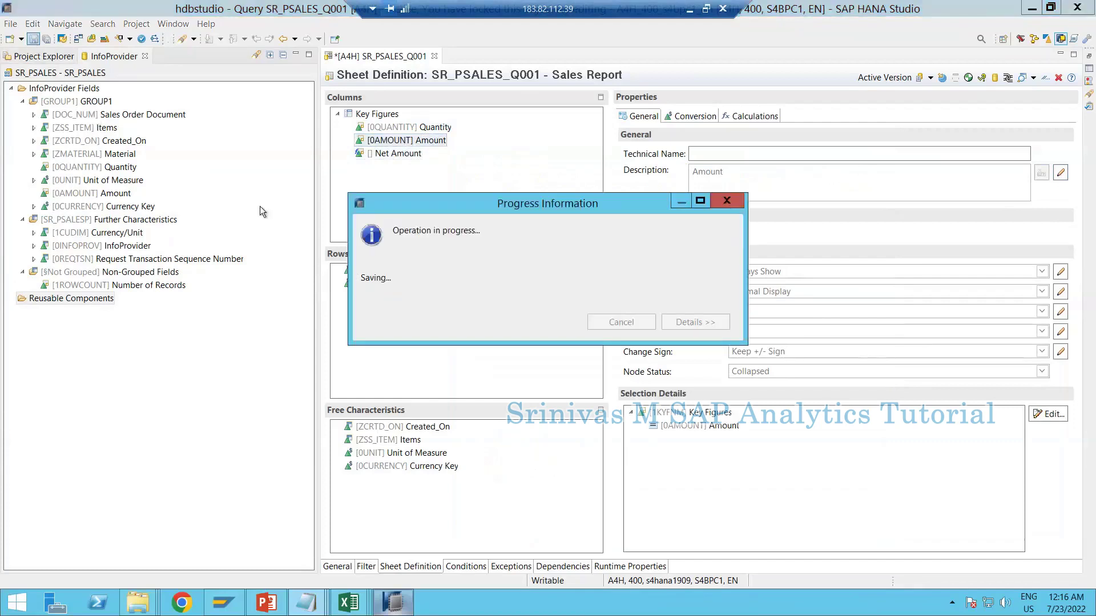
# Switch to Book1 in Excel and insert the Sales Report query on a new sheet, accepting Created On 01.01.2022 - 03.01.2022 and materials M1, M3, M5
pyautogui.click(355, 604)
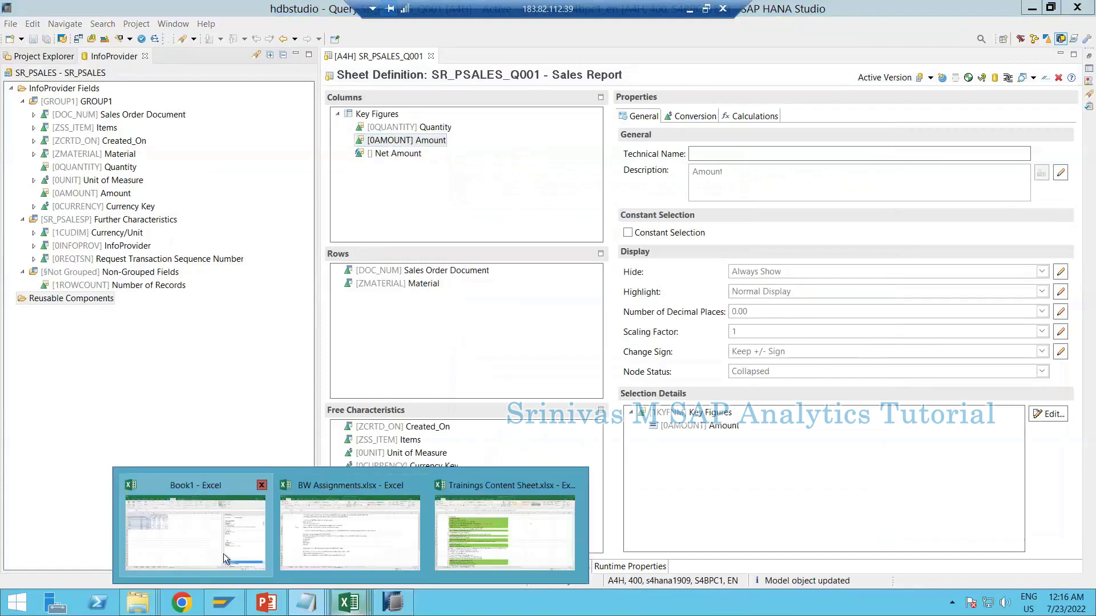
pyautogui.click(239, 564)
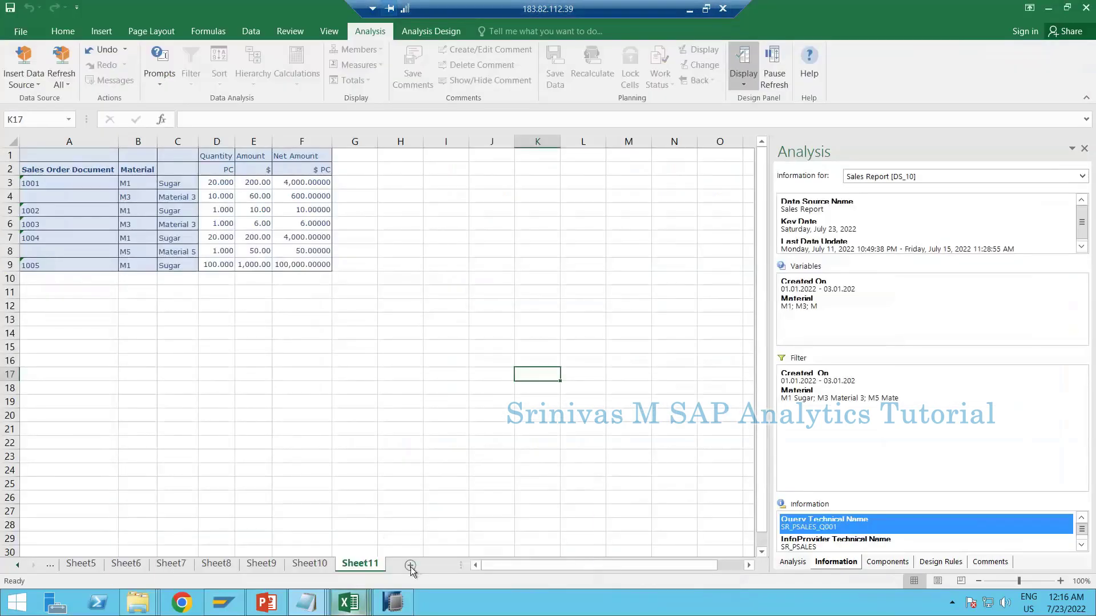
pyautogui.click(410, 565)
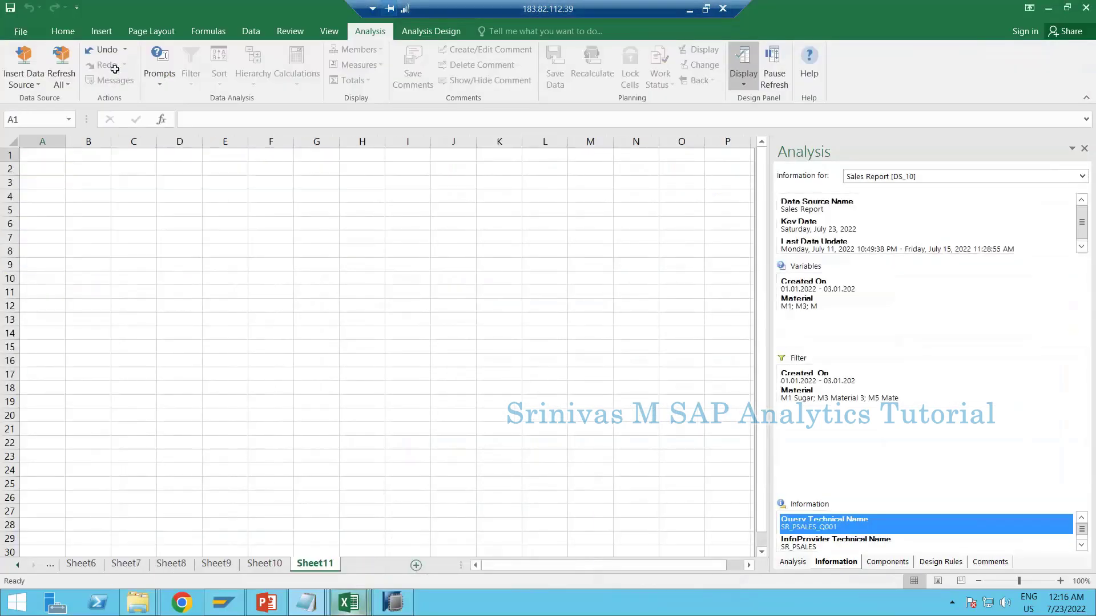
pyautogui.click(30, 80)
pyautogui.click(42, 98)
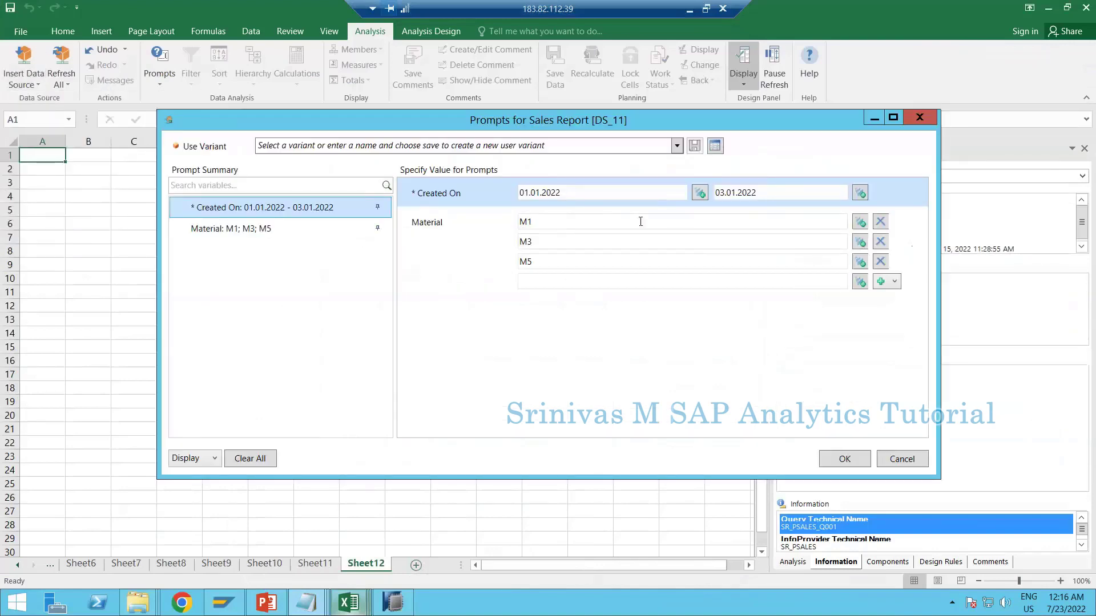
pyautogui.click(844, 458)
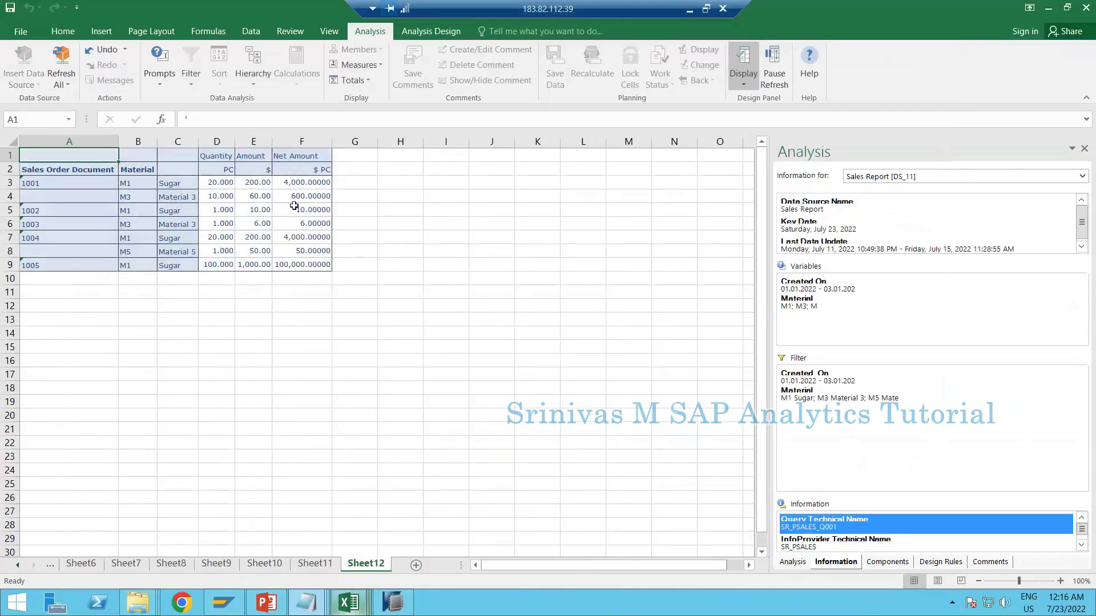
# Examine the Net Amount values and their unit header against the Quantity and Amount columns of the report
pyautogui.click(290, 183)
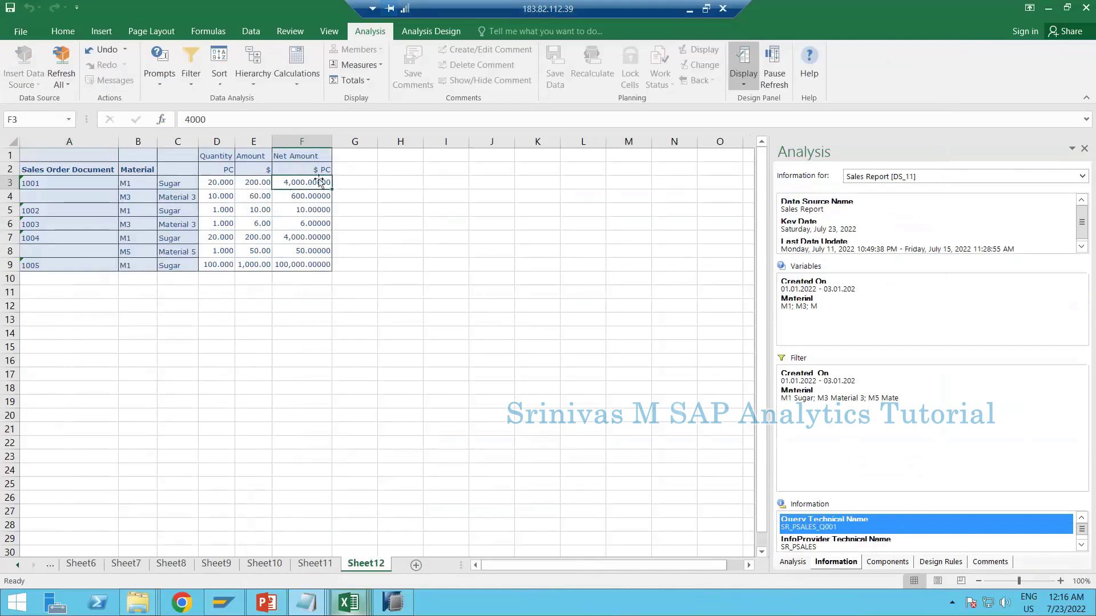
pyautogui.click(301, 170)
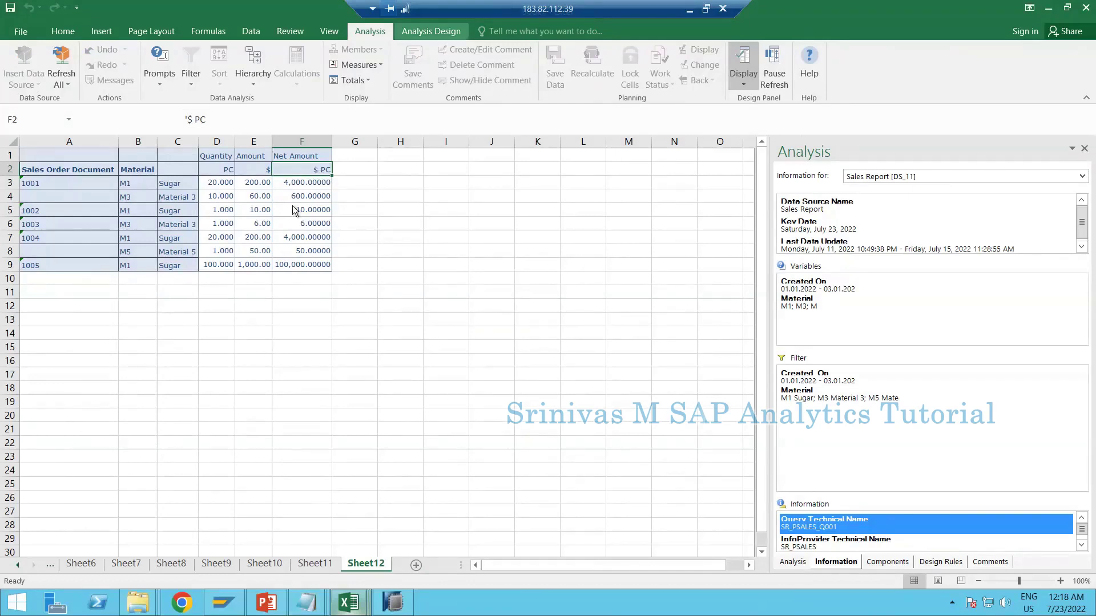
pyautogui.click(232, 206)
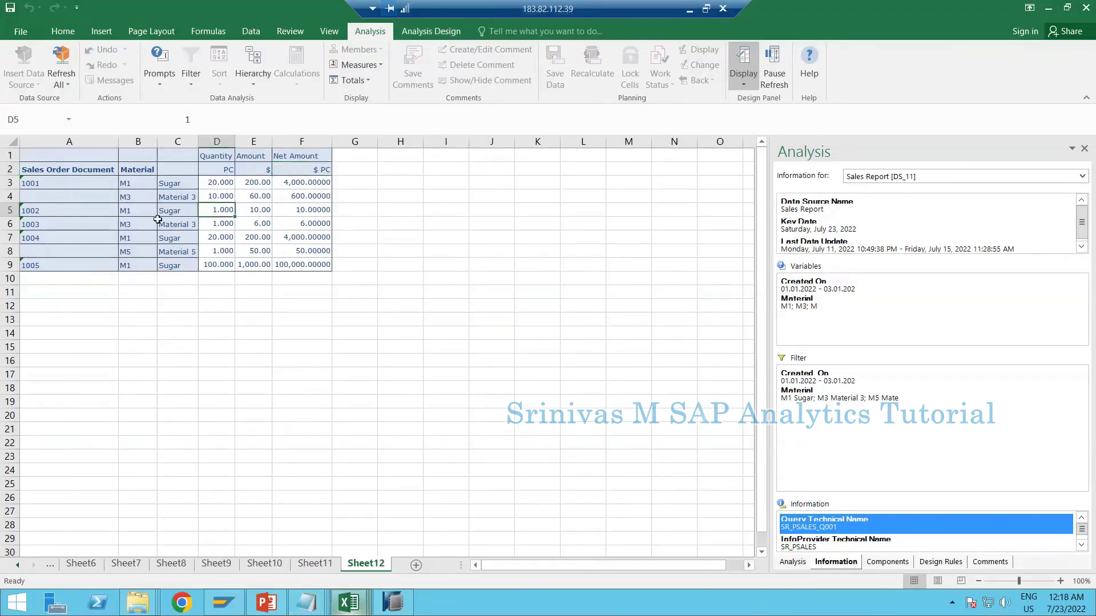
pyautogui.click(64, 166)
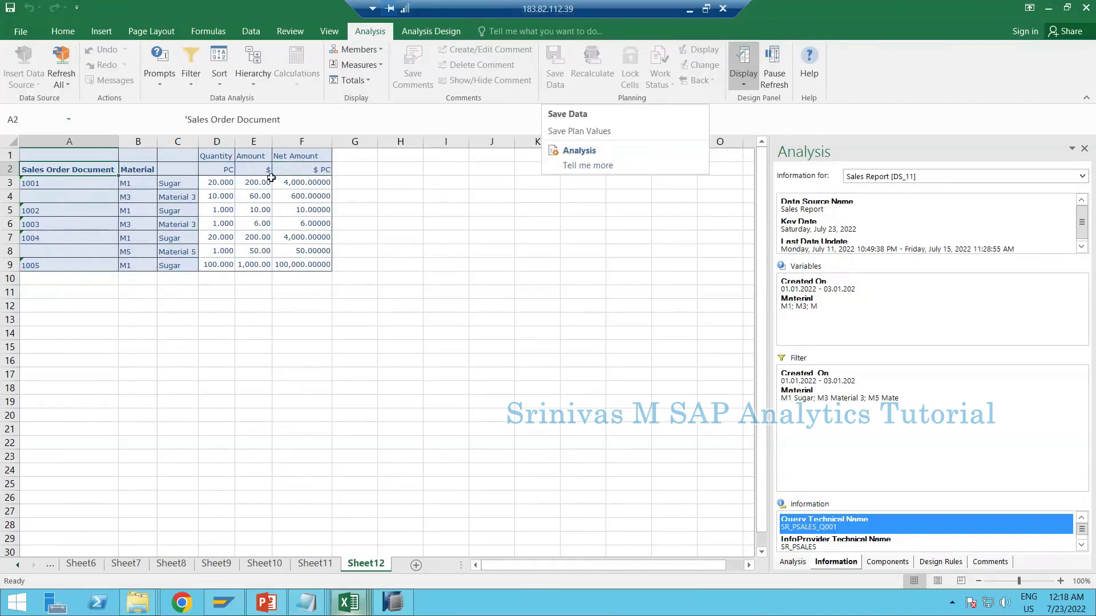
pyautogui.click(257, 196)
pyautogui.click(299, 165)
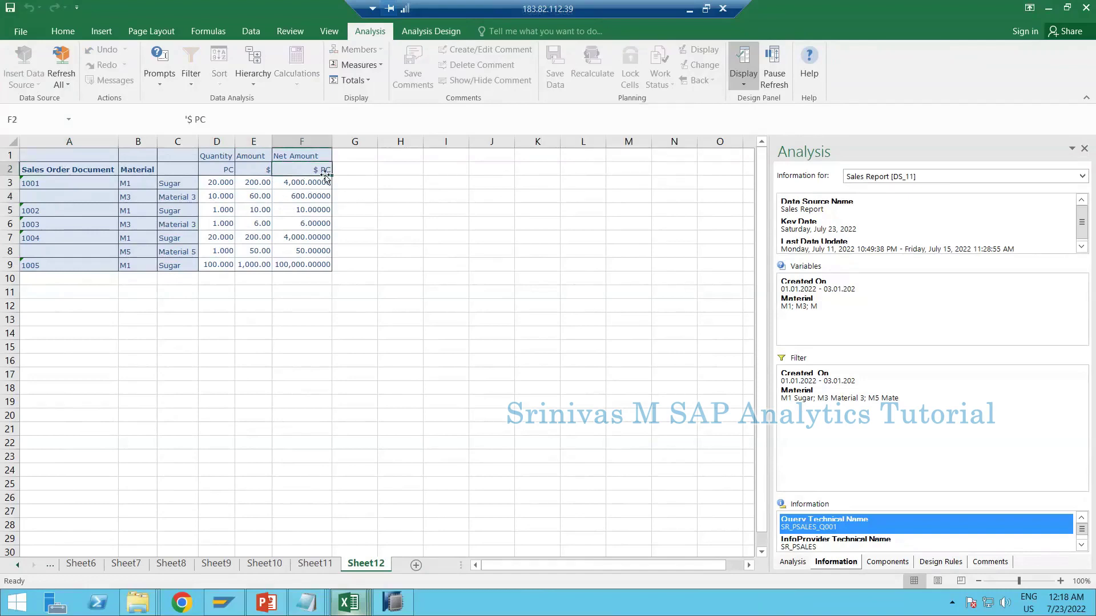
# Enter the unit example 20 PC, 200 USD and 4000 PCUSD in cells H3, I3 and J3 beside the report
pyautogui.click(396, 187)
pyautogui.write('20')
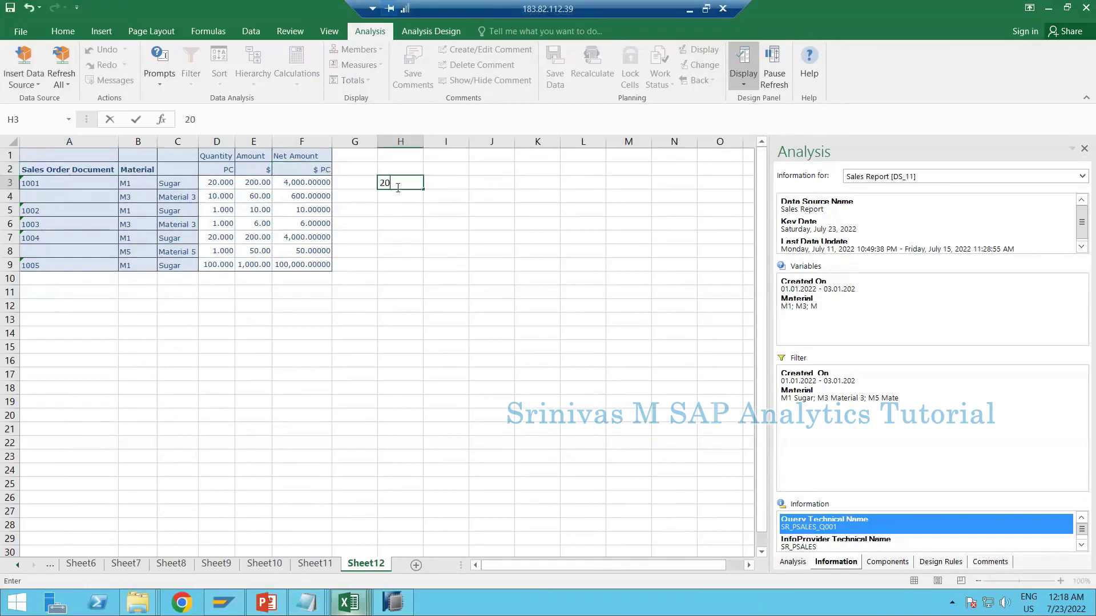
pyautogui.write(' PC')
pyautogui.press('Tab')
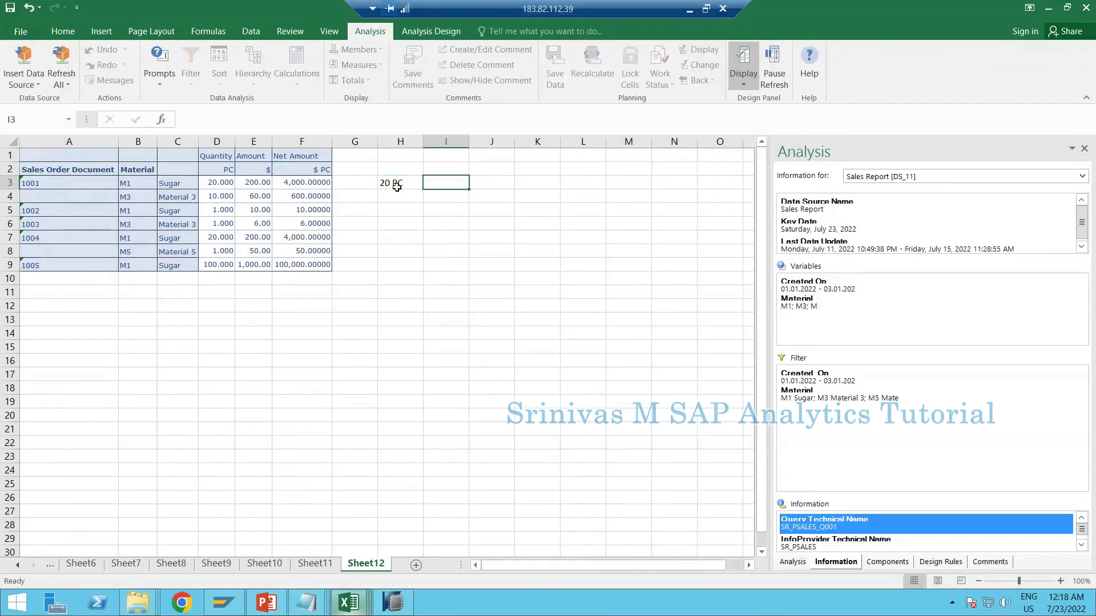
pyautogui.write('200')
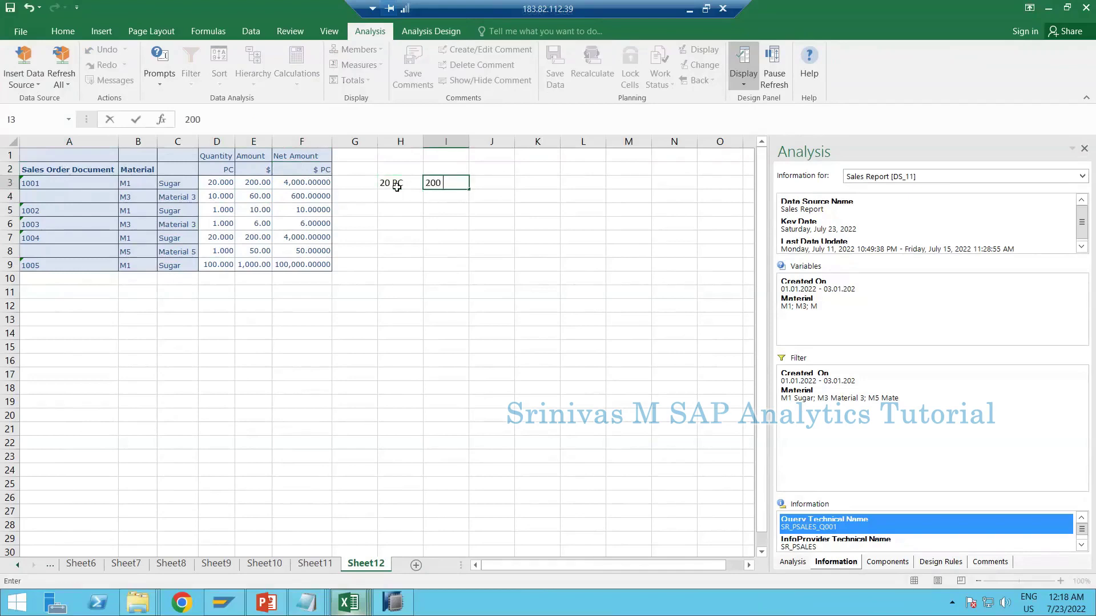
pyautogui.write(' USD')
pyautogui.press('Tab')
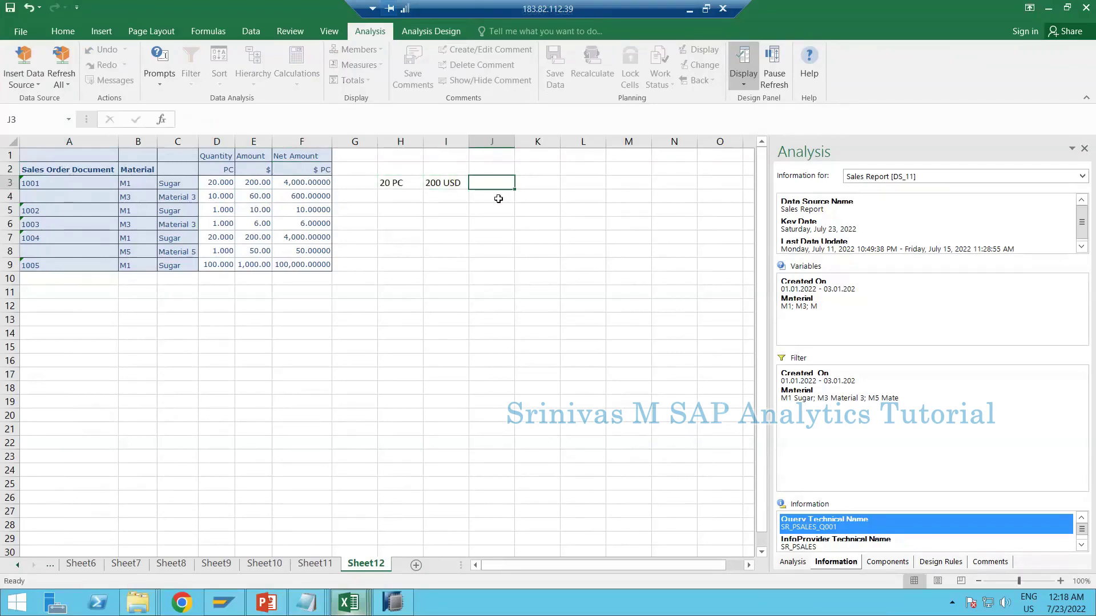
pyautogui.write('4000')
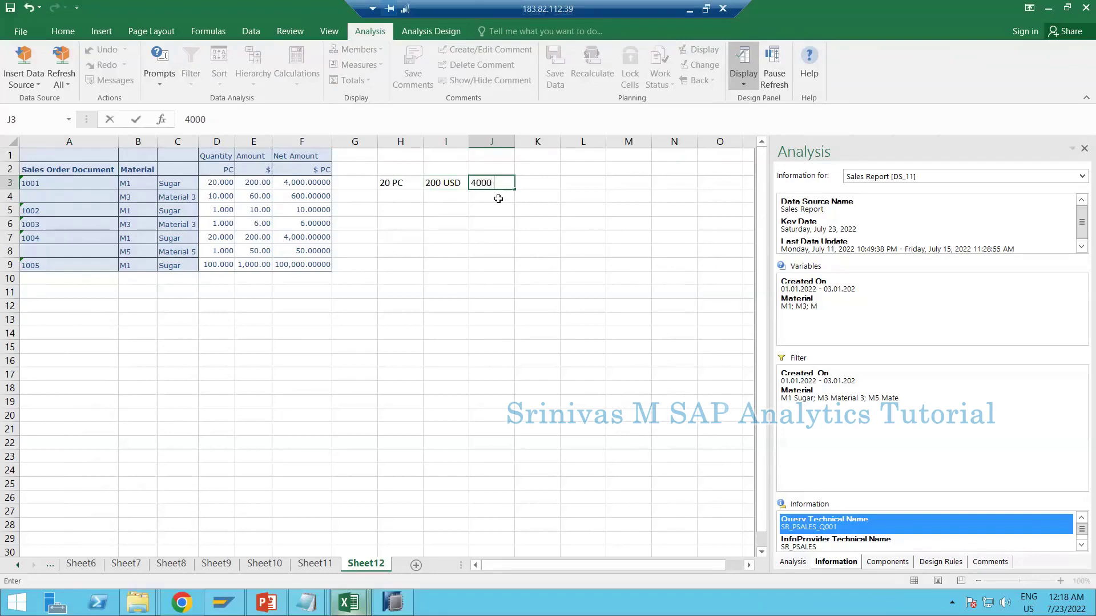
pyautogui.write(' PCUSD')
pyautogui.press('Return')
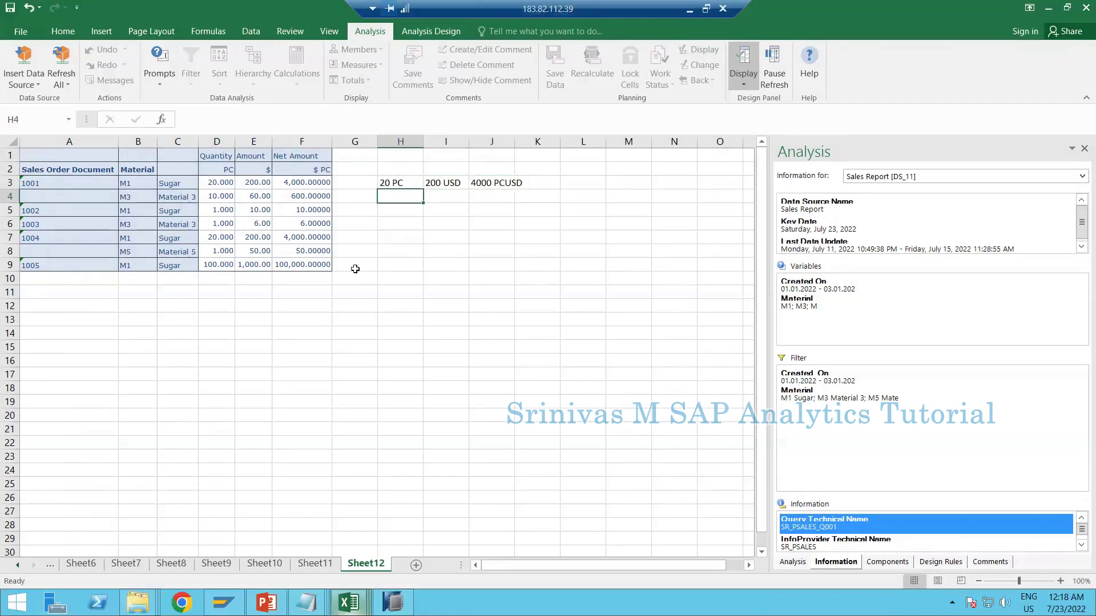
# Check the Net Amount column's unit, switch to SAP HANA Studio and locate the NODIM data function in the Net Amount formula editor
pyautogui.click(308, 170)
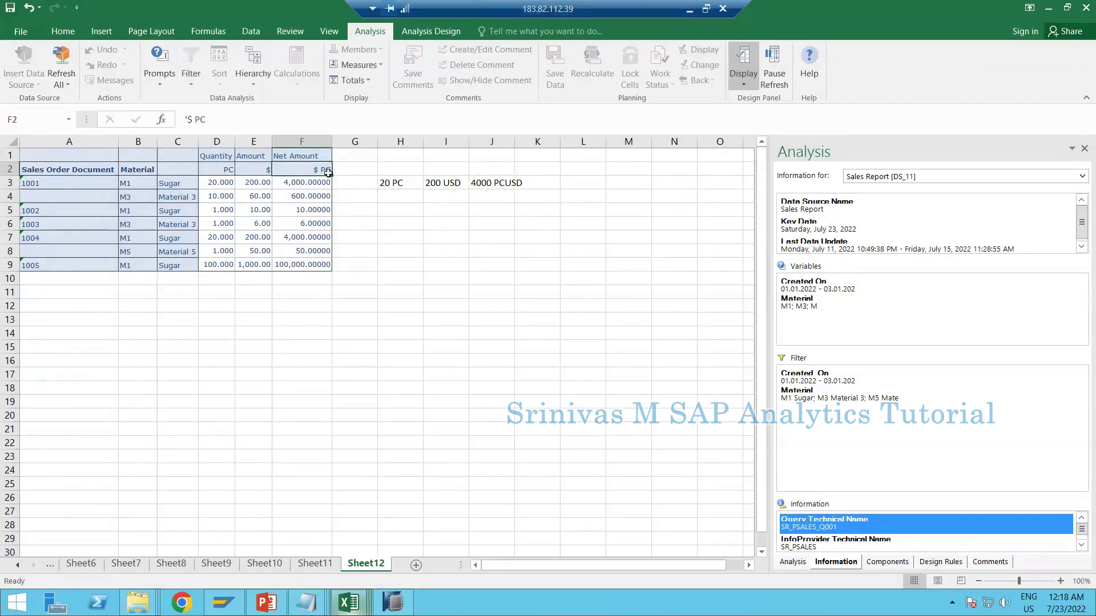
pyautogui.click(302, 142)
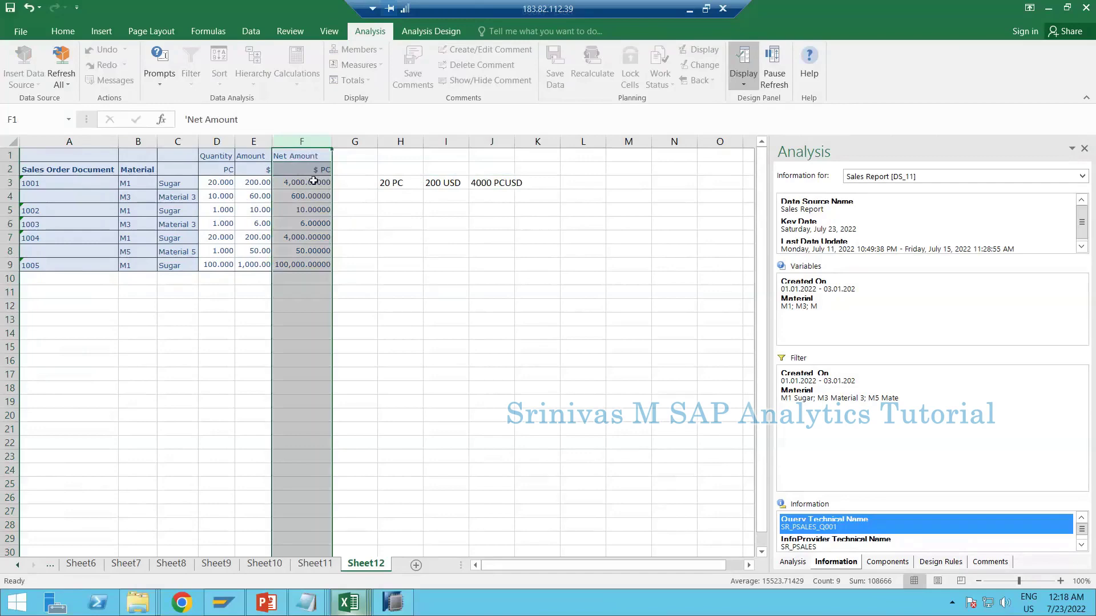
pyautogui.moveTo(394, 604)
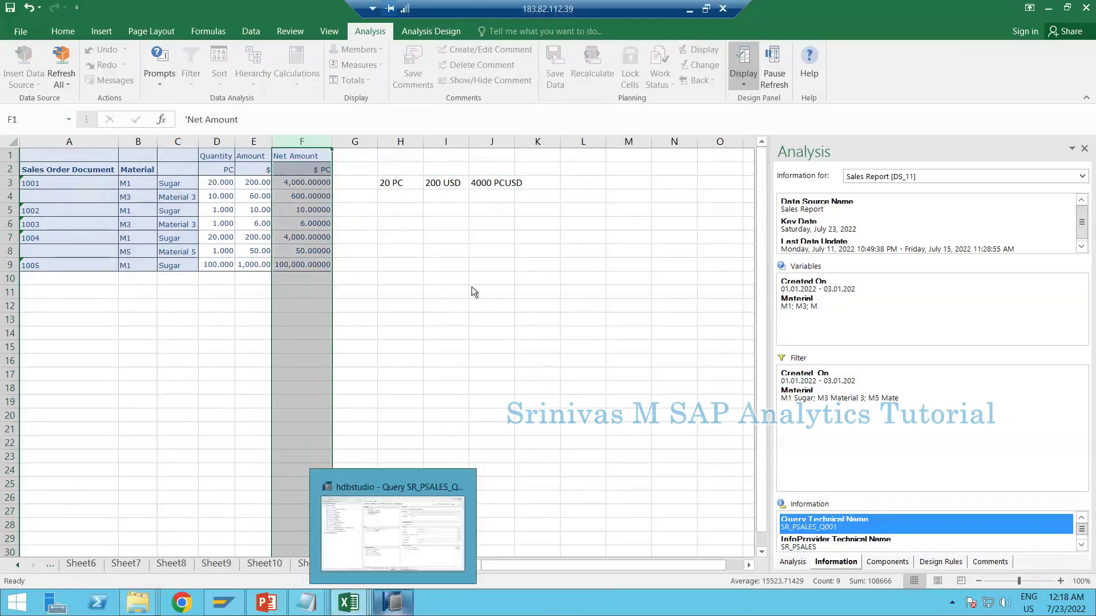
pyautogui.click(419, 547)
pyautogui.doubleClick(391, 154)
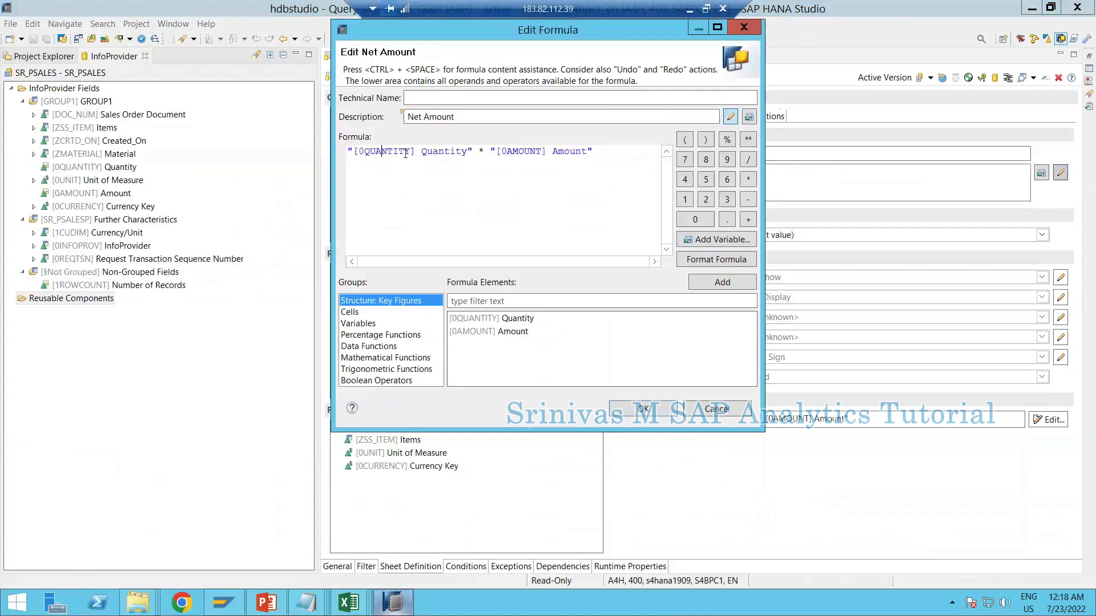
pyautogui.click(406, 152)
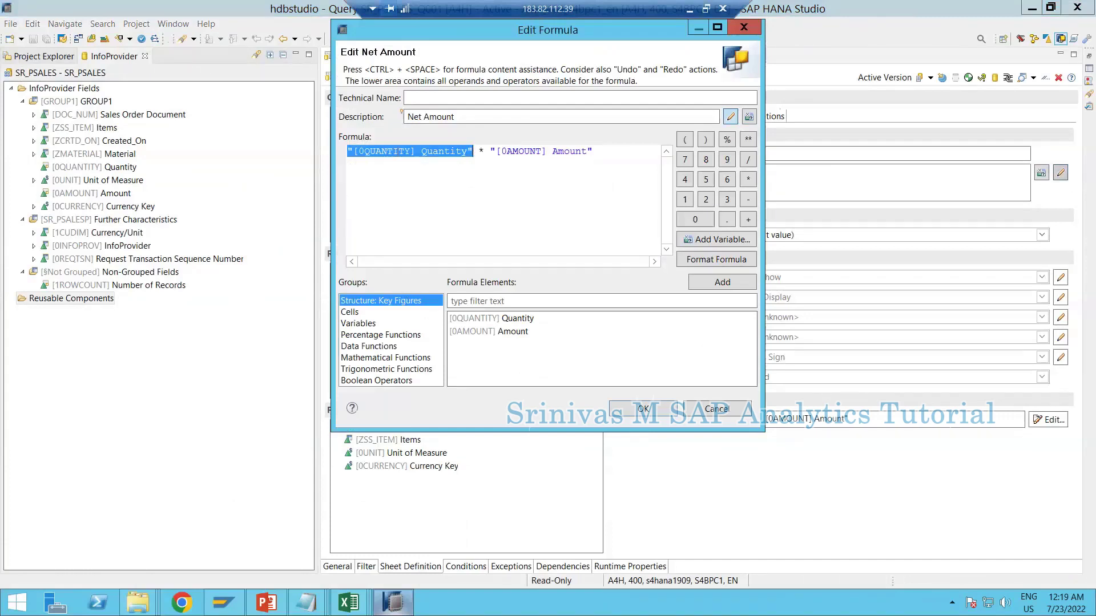
pyautogui.click(369, 346)
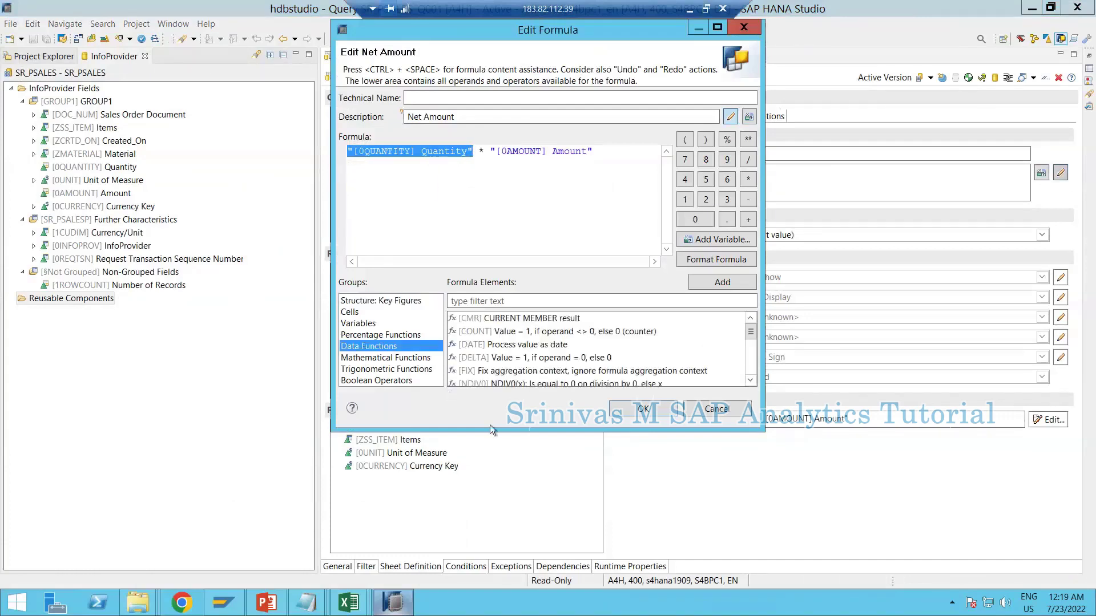
pyautogui.moveTo(492, 432); pyautogui.dragTo(493, 526)
pyautogui.click(492, 399)
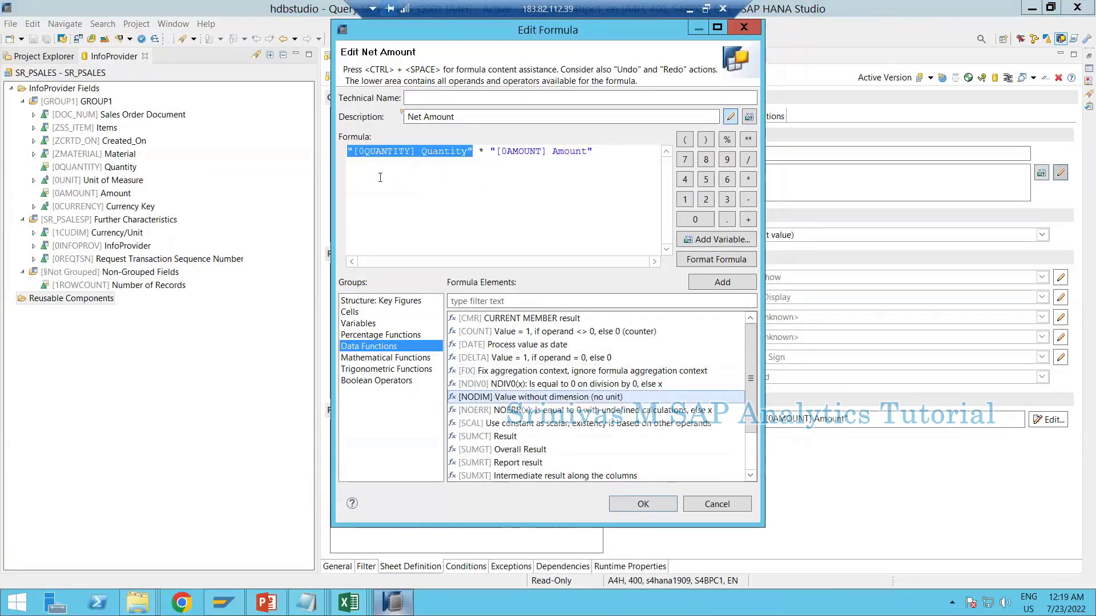
# Wrap the Quantity operand in NODIM so the formula reads NODIM("[0QUANTITY] Quantity") * "[0AMOUNT] Amount"
pyautogui.click(358, 156)
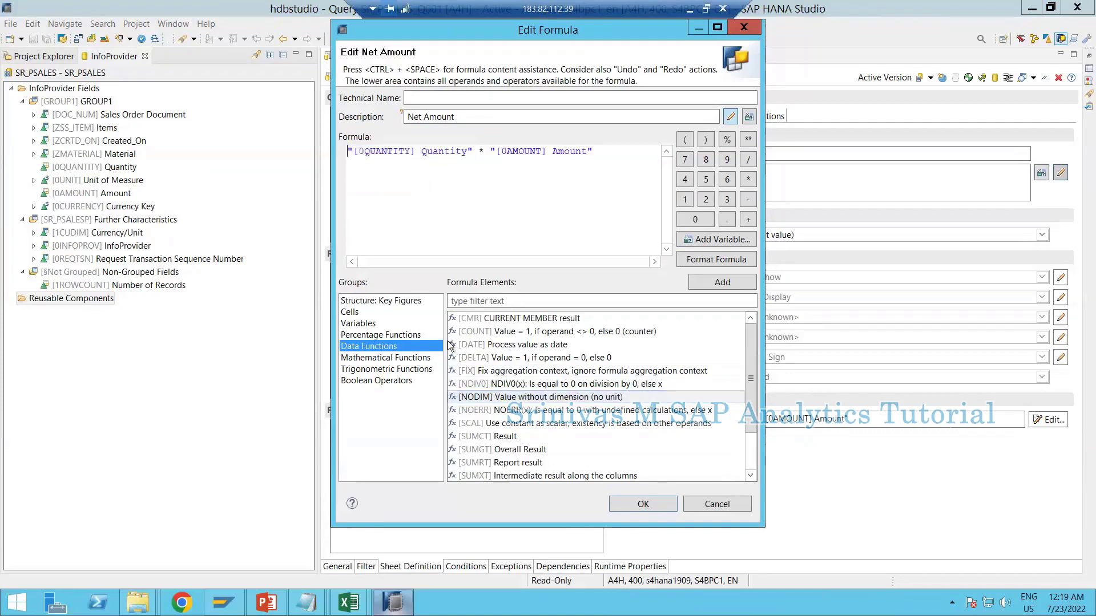
pyautogui.doubleClick(491, 398)
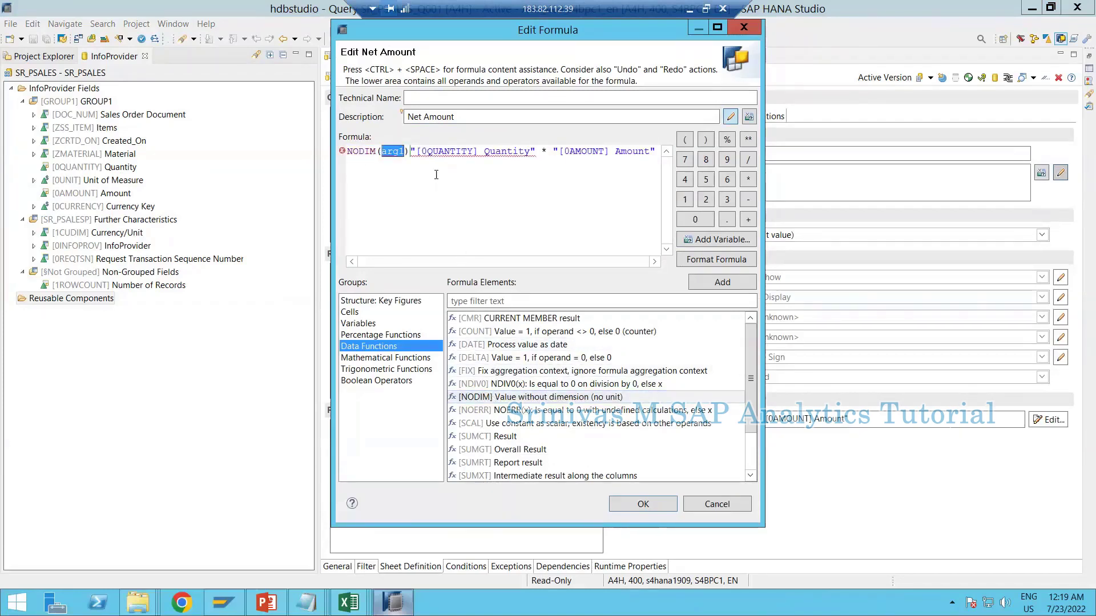
pyautogui.press('Delete')
pyautogui.press('Delete')
pyautogui.click(514, 162)
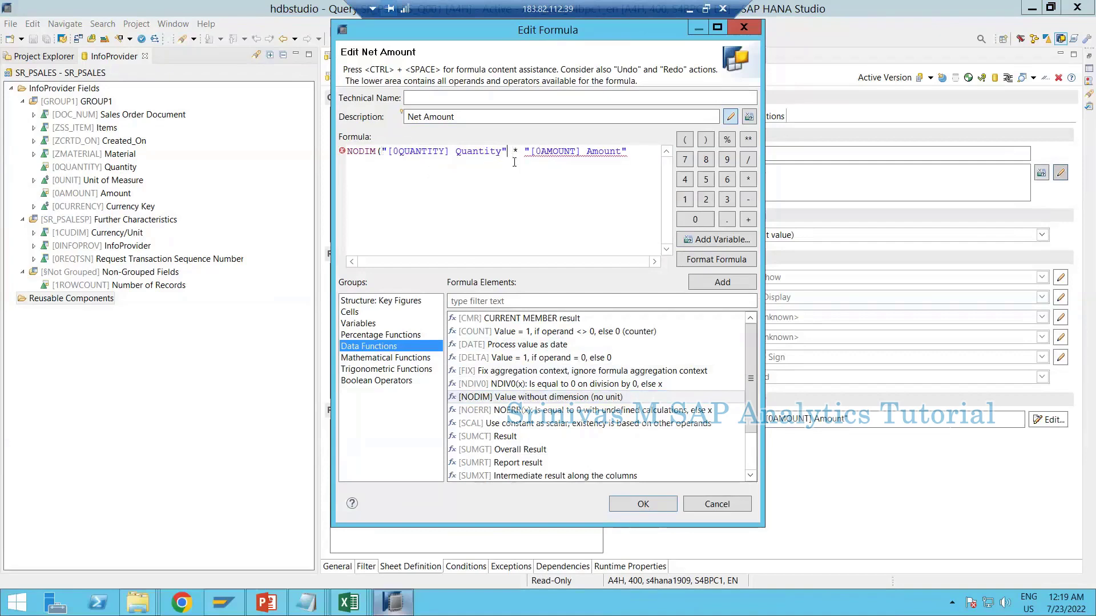
pyautogui.write(')')
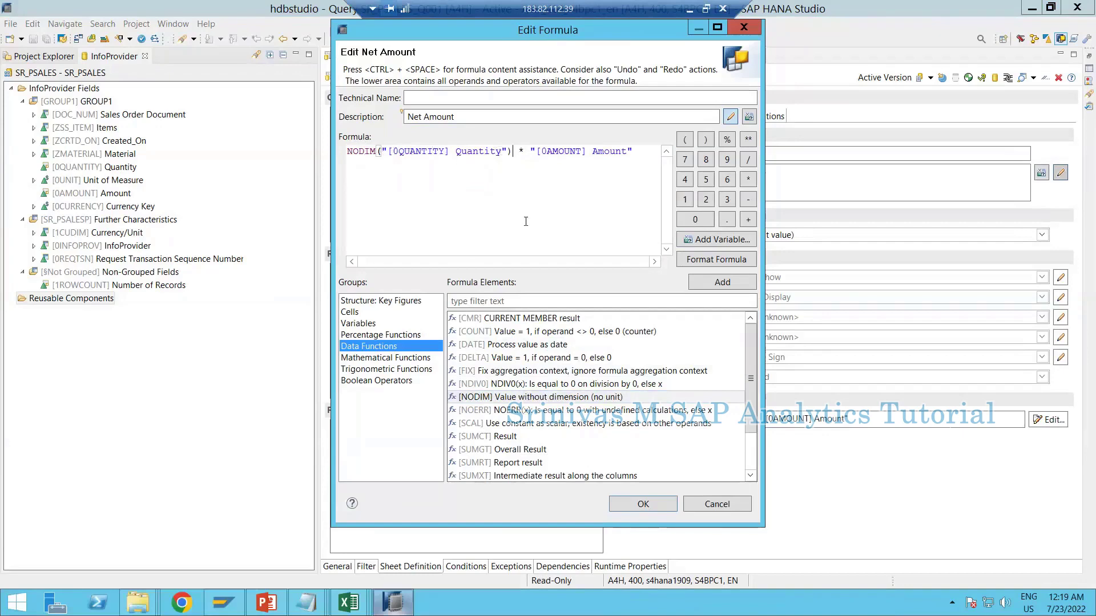
# Switch to the Book1 workbook in Excel and change the example quantity in cell H3 to 20 without a unit
pyautogui.moveTo(366, 607)
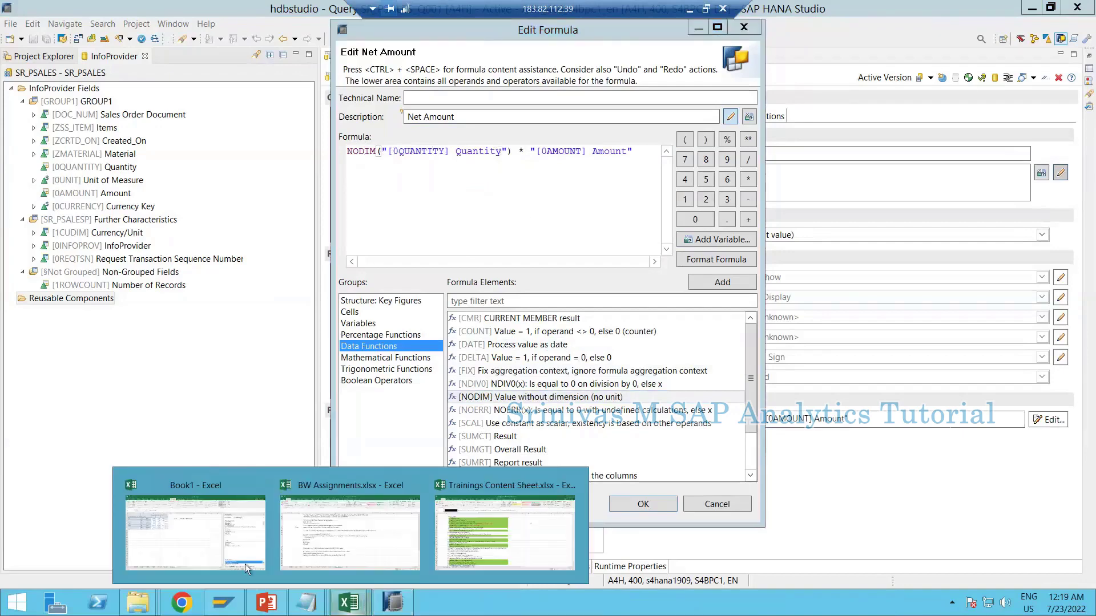
pyautogui.click(240, 548)
pyautogui.click(398, 180)
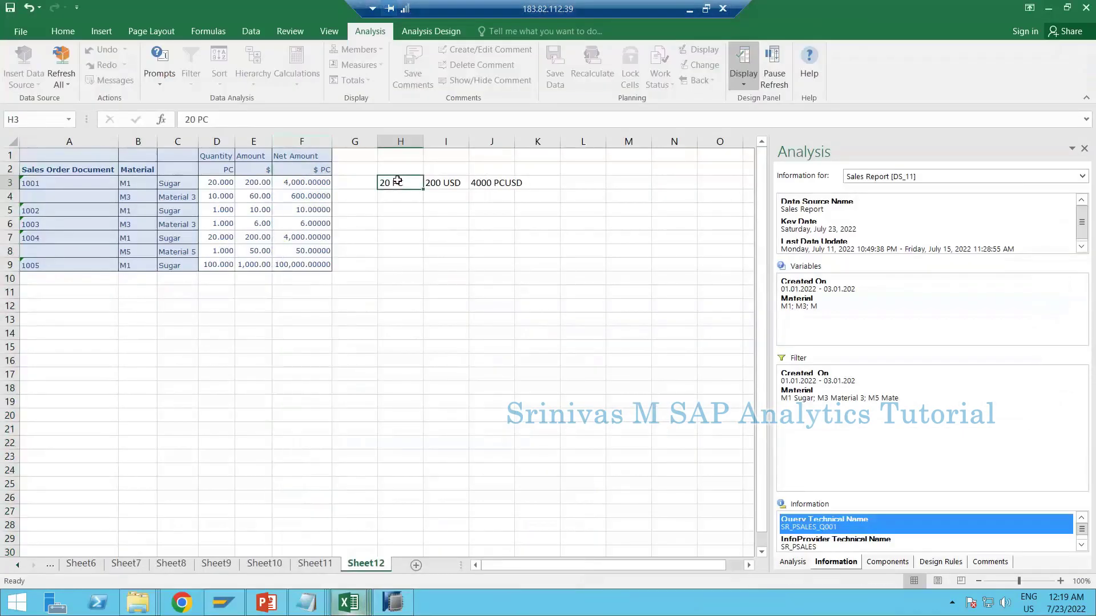
pyautogui.press('BackSpace')
pyautogui.press('BackSpace')
pyautogui.press('BackSpace')
pyautogui.press('Return')
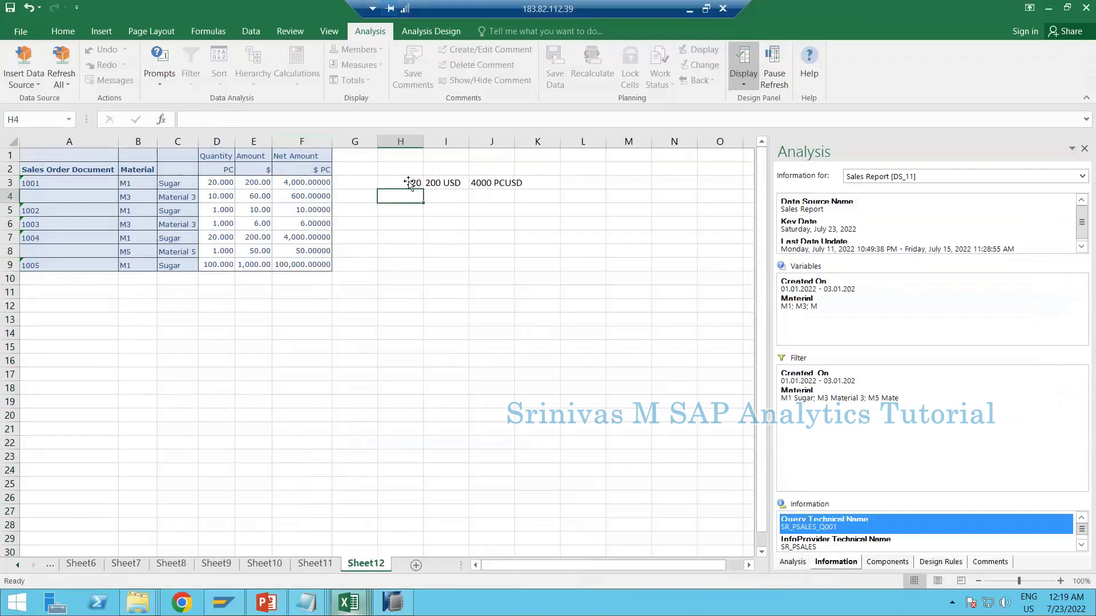
pyautogui.press('Up')
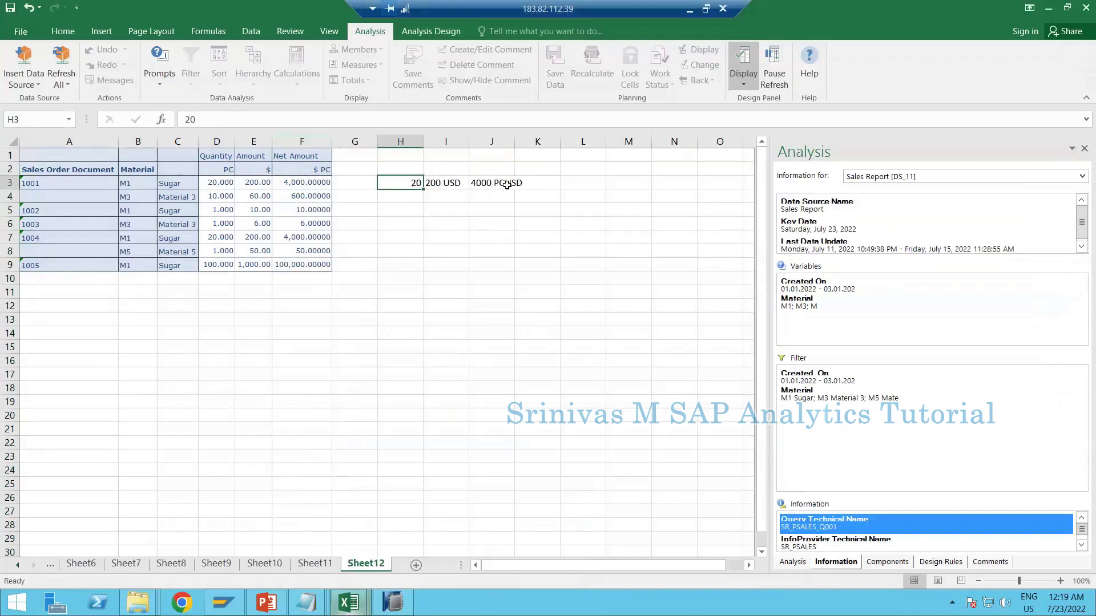
# Change the example result in cell J3 to 4000 USD
pyautogui.click(507, 184)
pyautogui.click(220, 119)
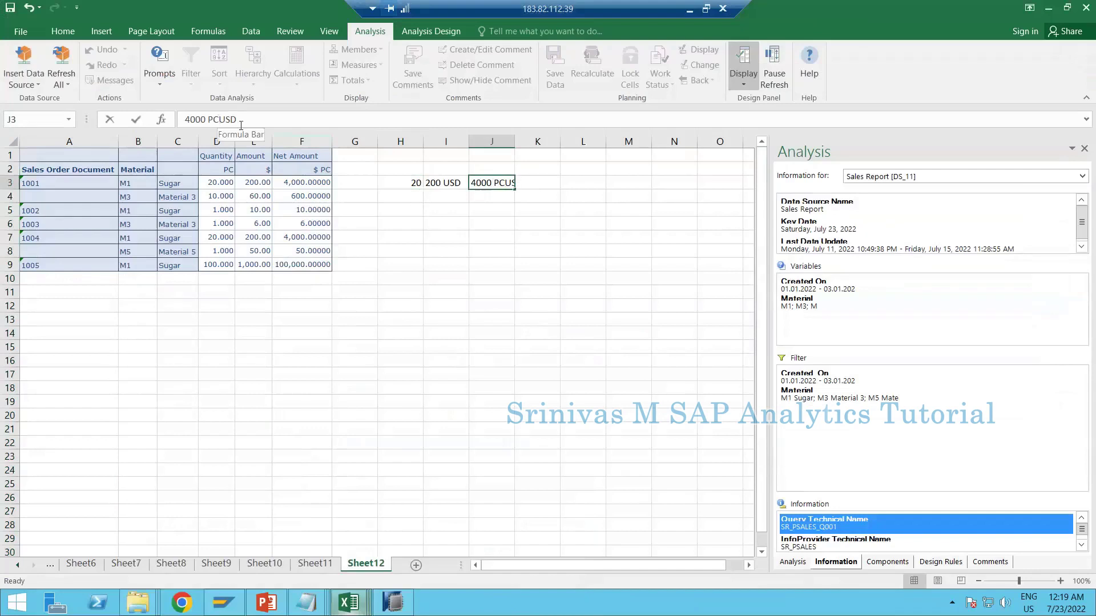
pyautogui.press('BackSpace')
pyautogui.press('BackSpace')
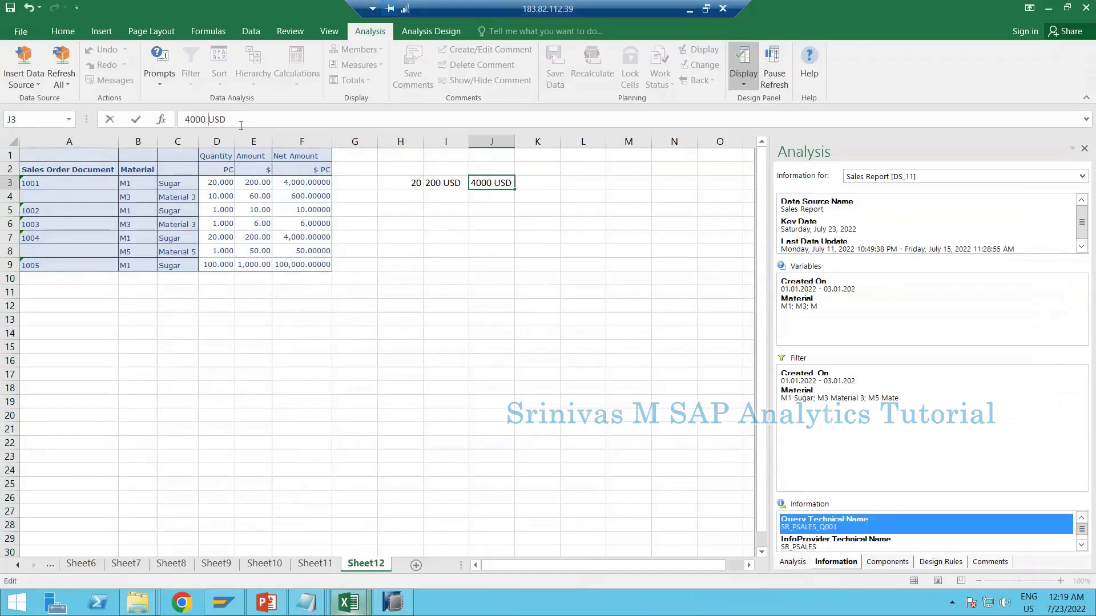
pyautogui.press('Return')
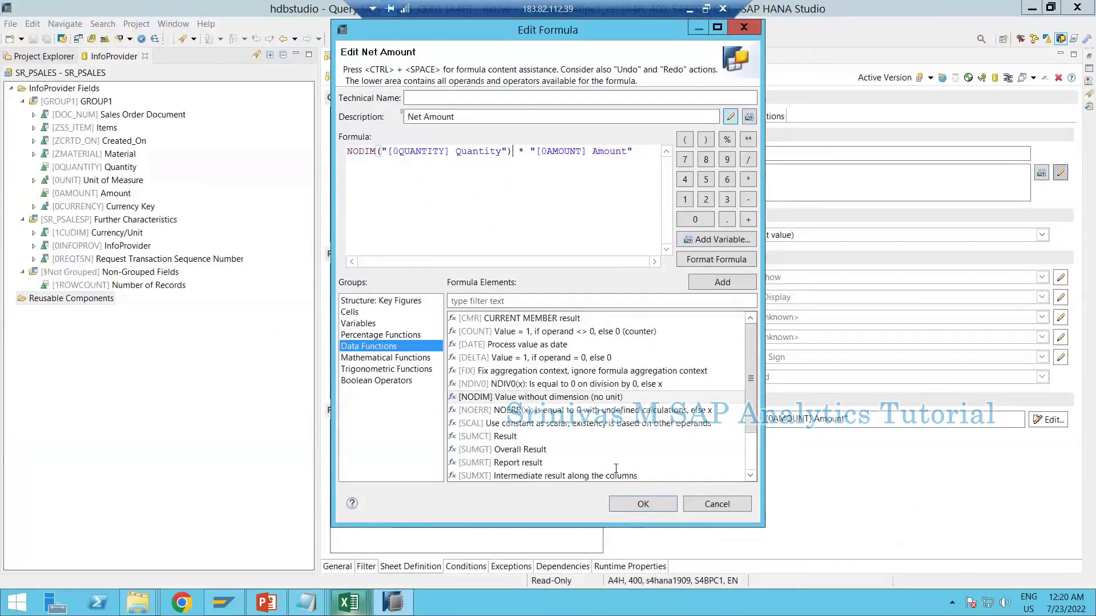
# Switch to SAP HANA Studio and accept the edited Net Amount formula
pyautogui.click(631, 507)
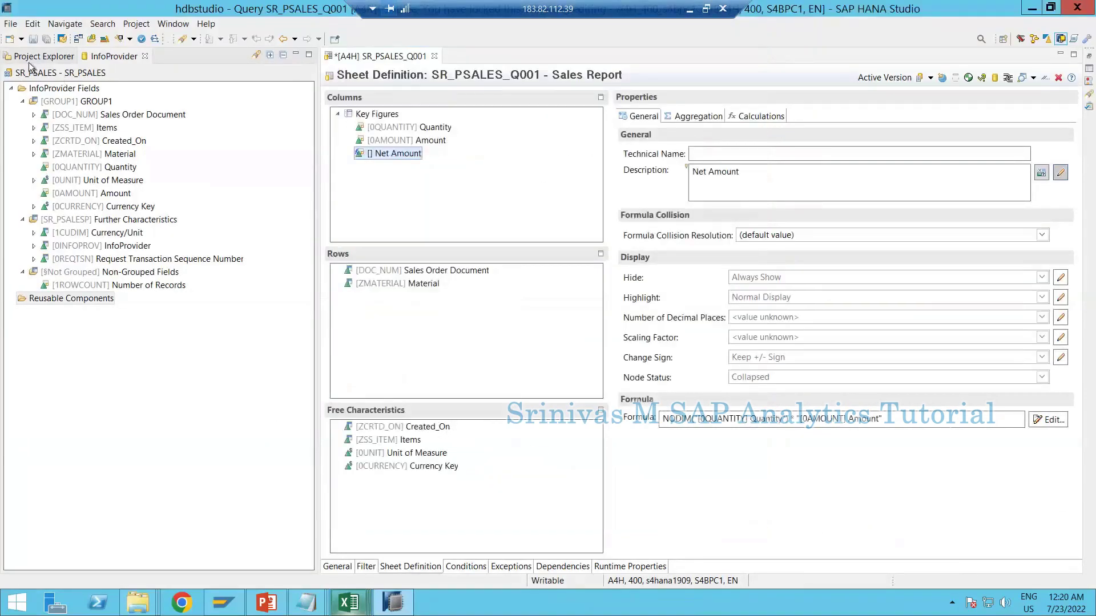
# Save the SR_PSALES_Q001 query and switch to the Book1 workbook in Excel
pyautogui.click(33, 39)
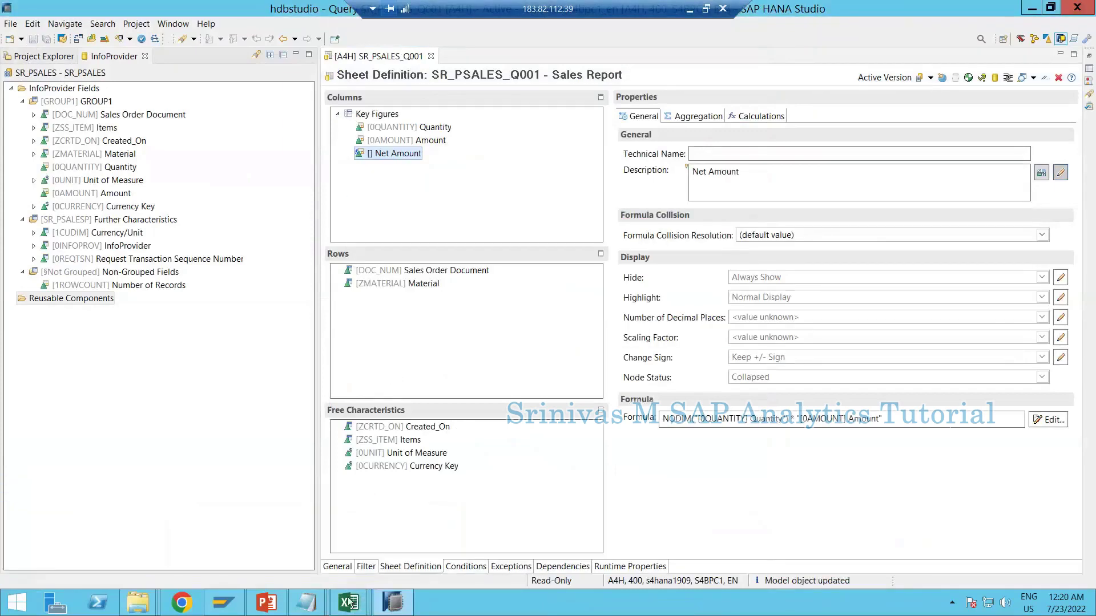
pyautogui.moveTo(348, 604)
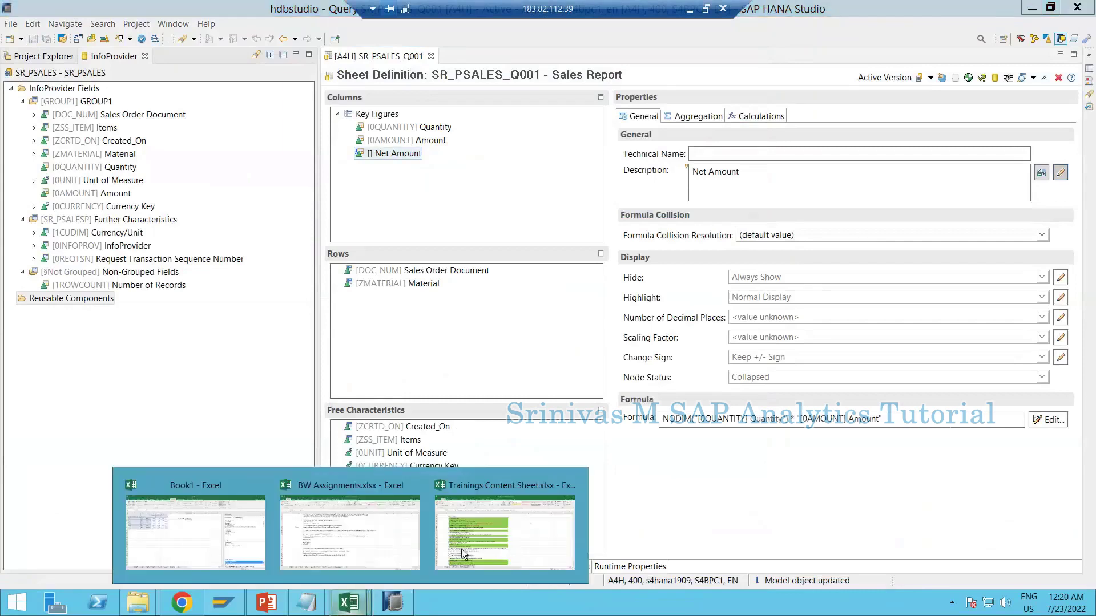
pyautogui.click(248, 553)
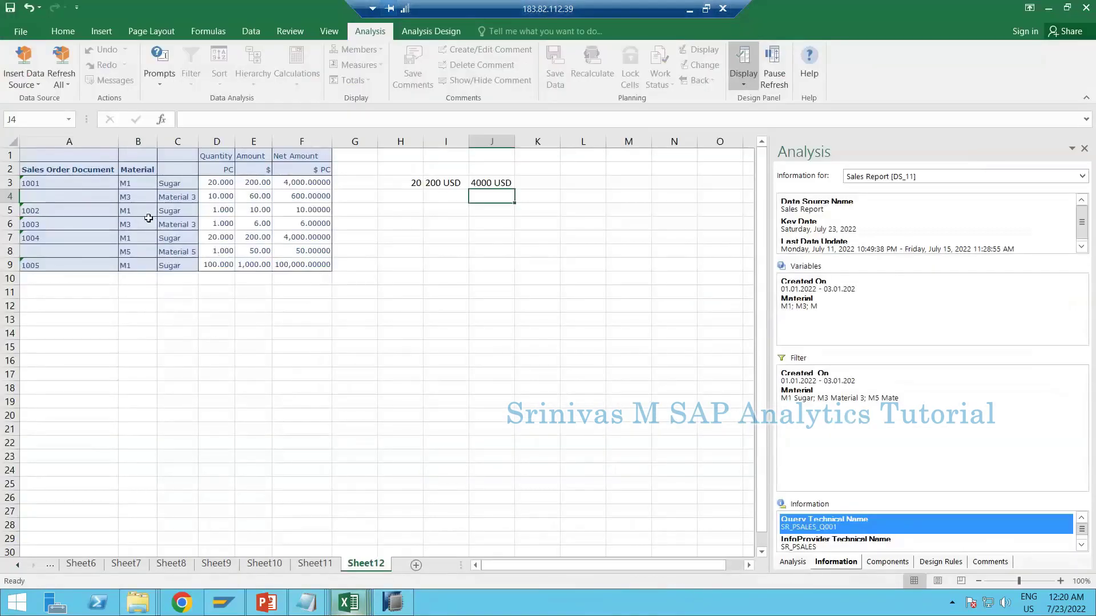
# Reset the Sales Report data source with the existing prompt values and select the Net Amount values in F3:F9
pyautogui.click(50, 153)
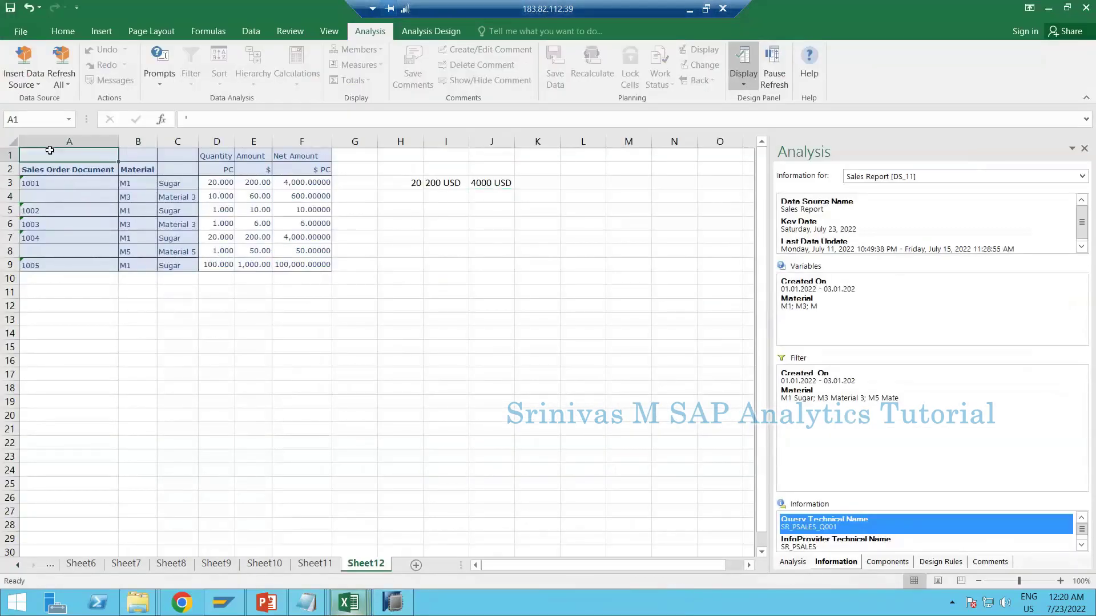
pyautogui.click(62, 84)
pyautogui.click(86, 138)
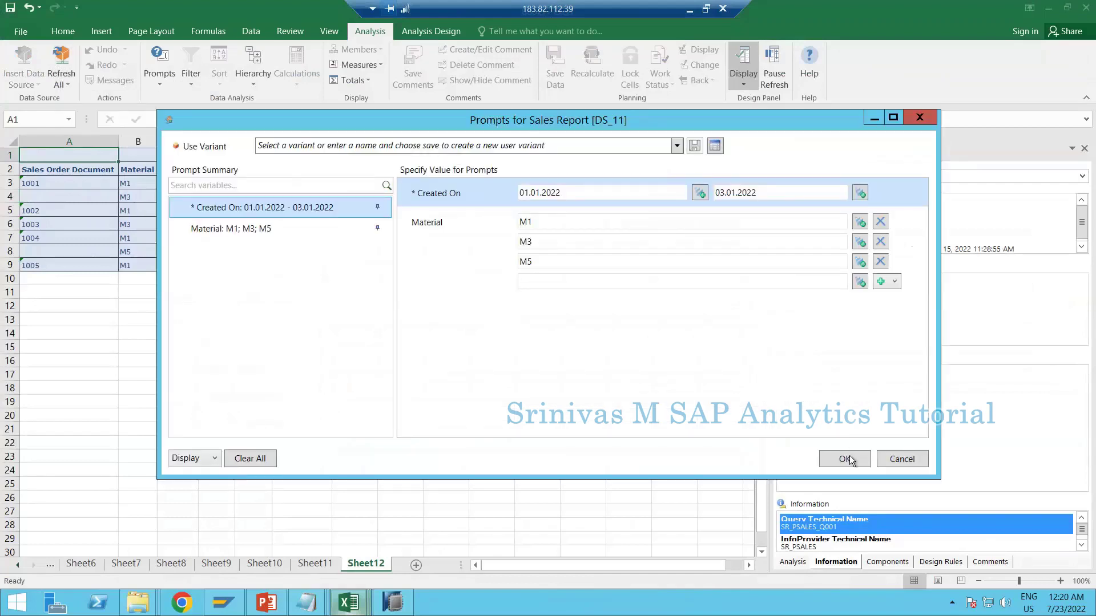
pyautogui.press('Return')
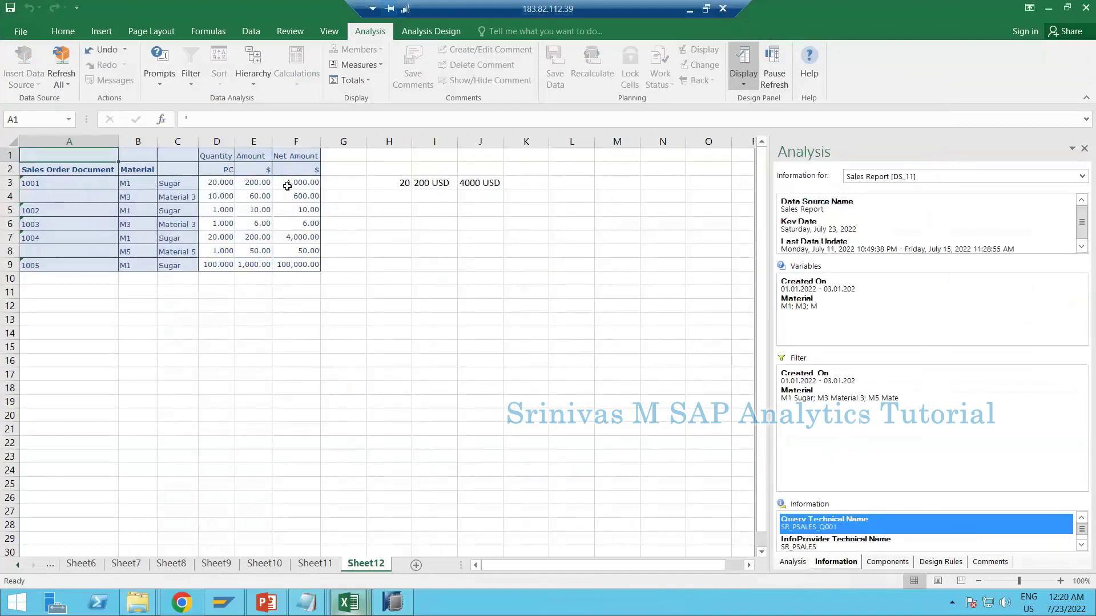
pyautogui.click(294, 167)
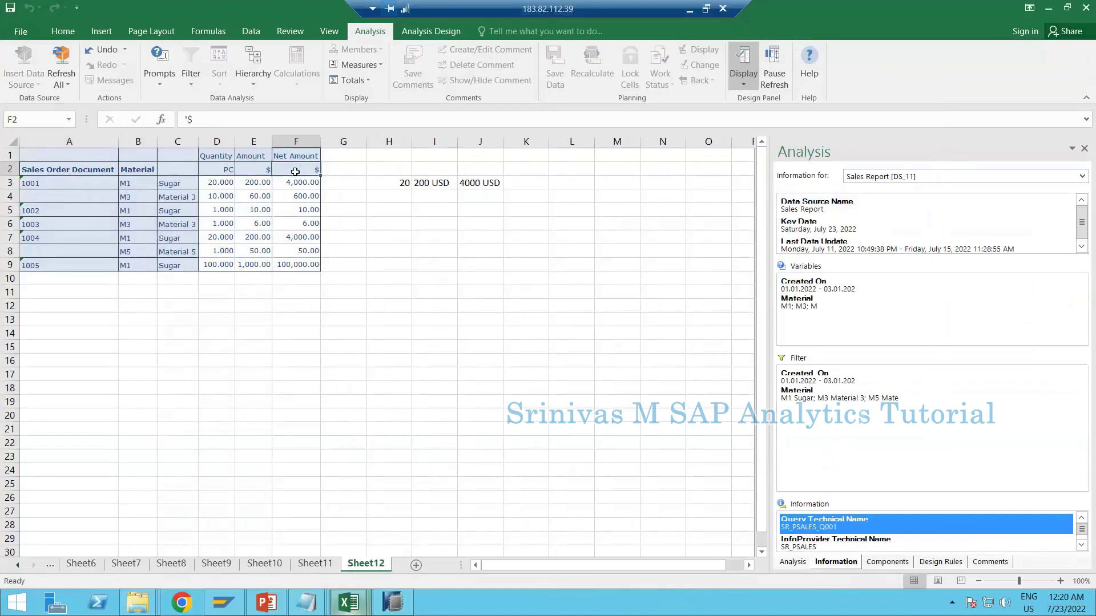
pyautogui.moveTo(295, 183); pyautogui.dragTo(291, 262)
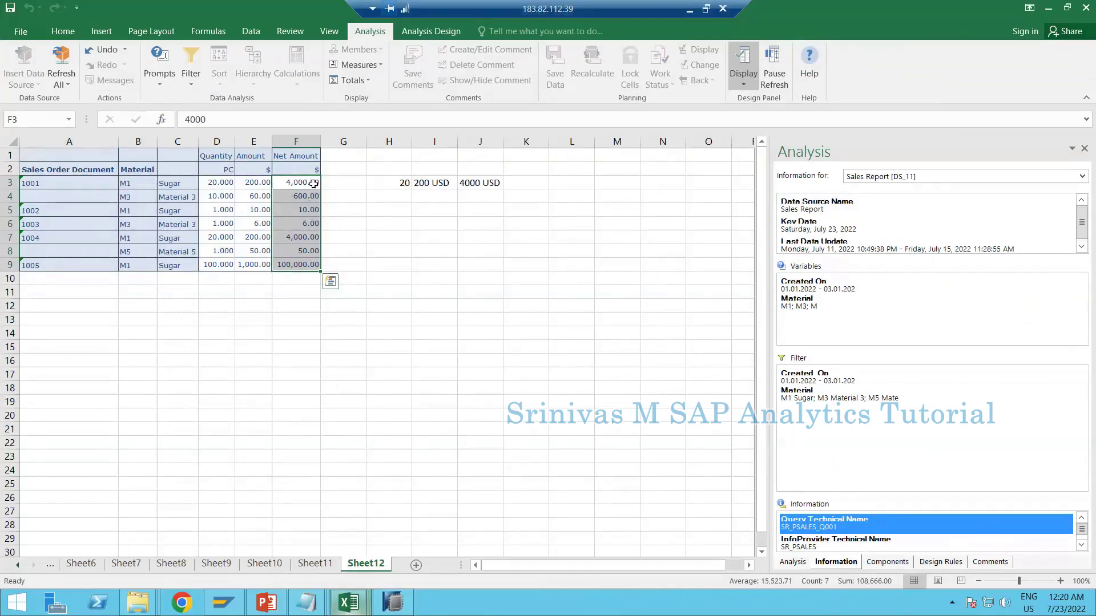
# Switch to SAP HANA Studio, set Net Amount's number of decimal places to 0, and save the query
pyautogui.click(397, 605)
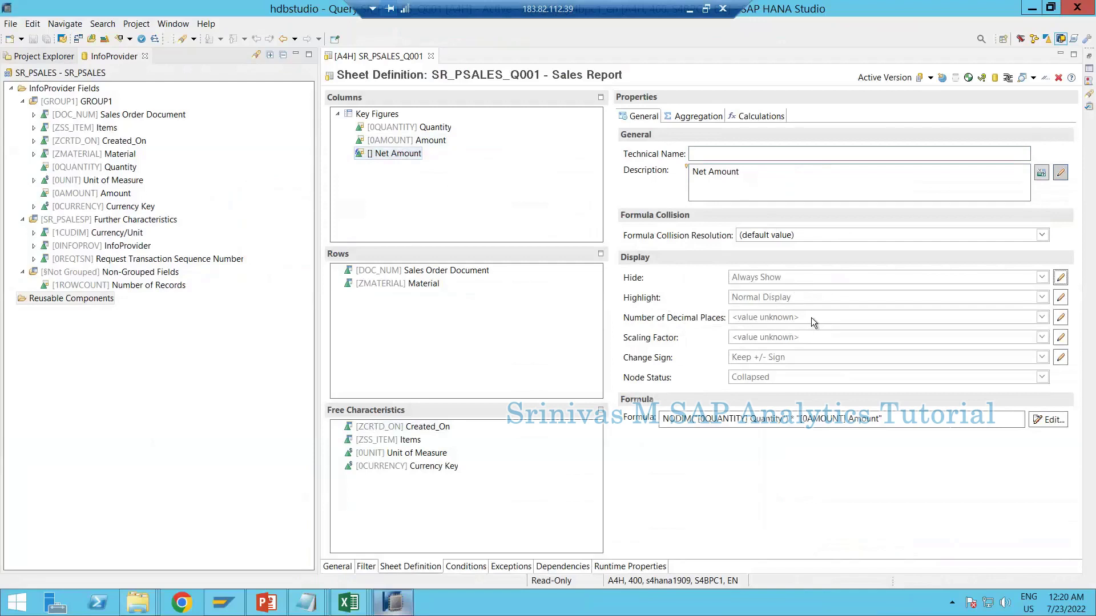
pyautogui.click(1062, 320)
pyautogui.click(1044, 318)
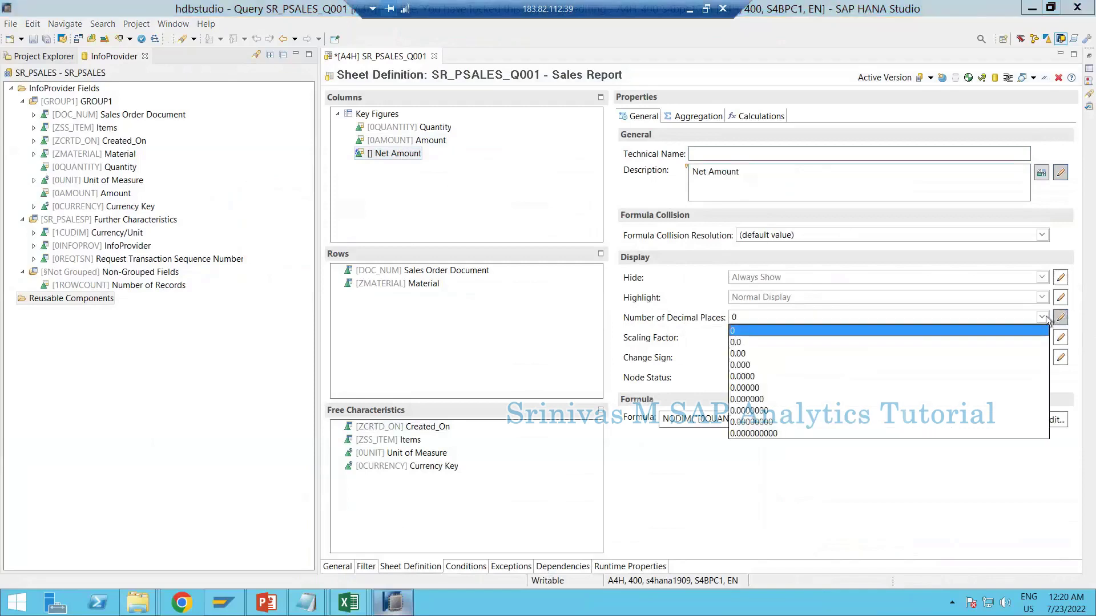
pyautogui.click(736, 333)
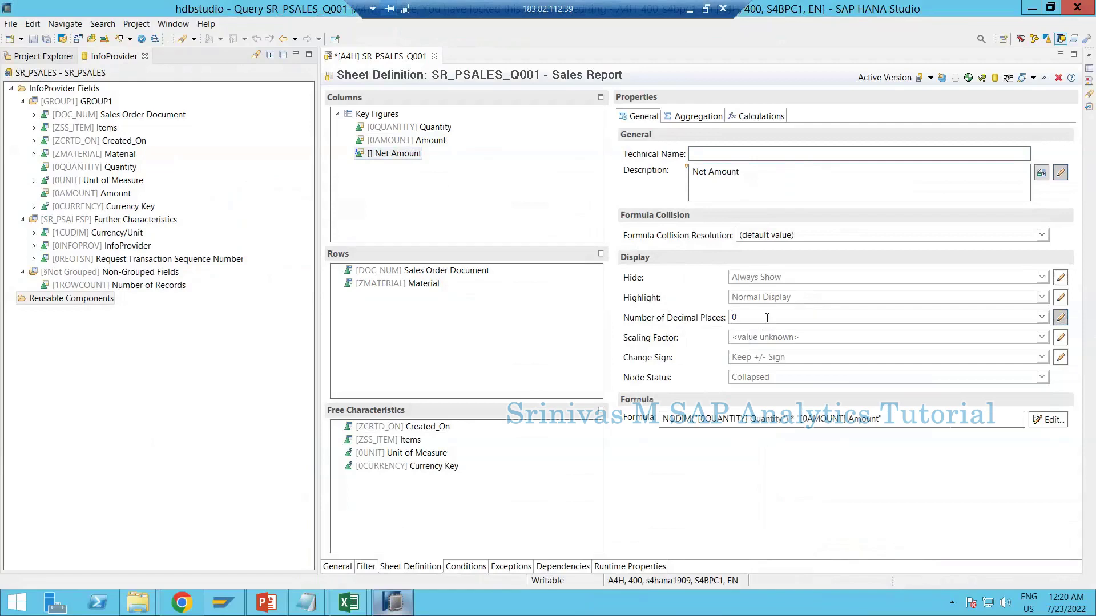
pyautogui.click(33, 39)
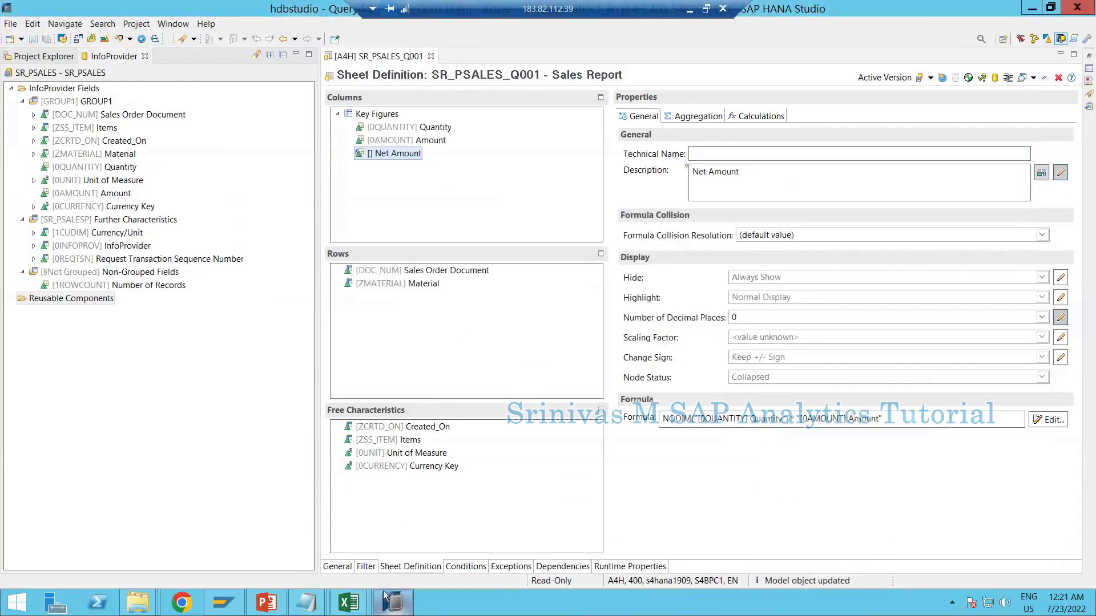
# Switch to Book1 in Excel and reset the Sales Report data source again, accepting the existing prompt values
pyautogui.moveTo(357, 605)
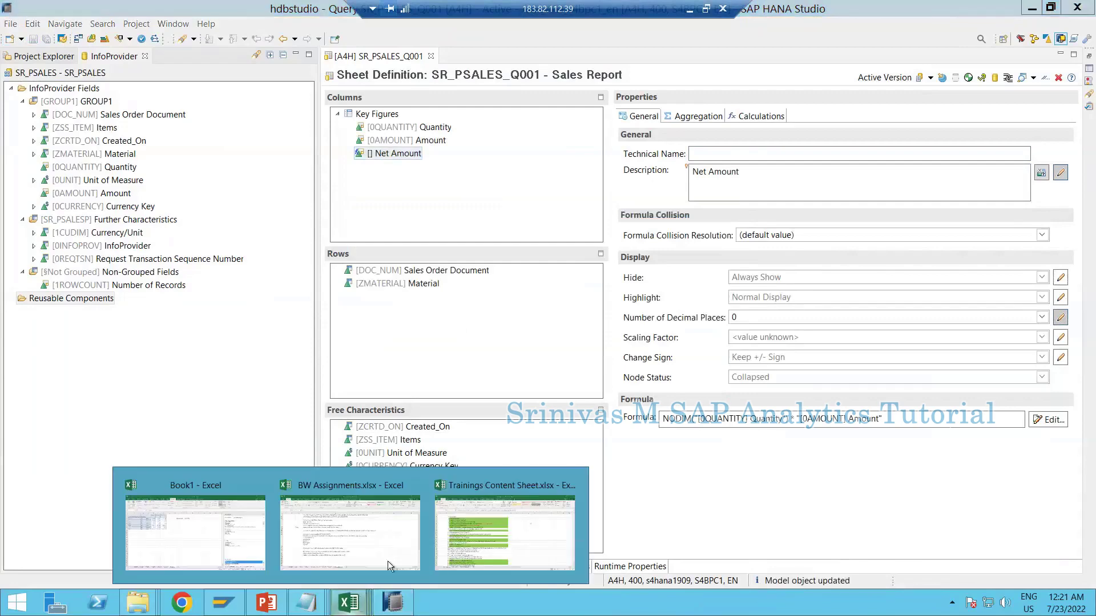
pyautogui.click(218, 540)
pyautogui.click(61, 80)
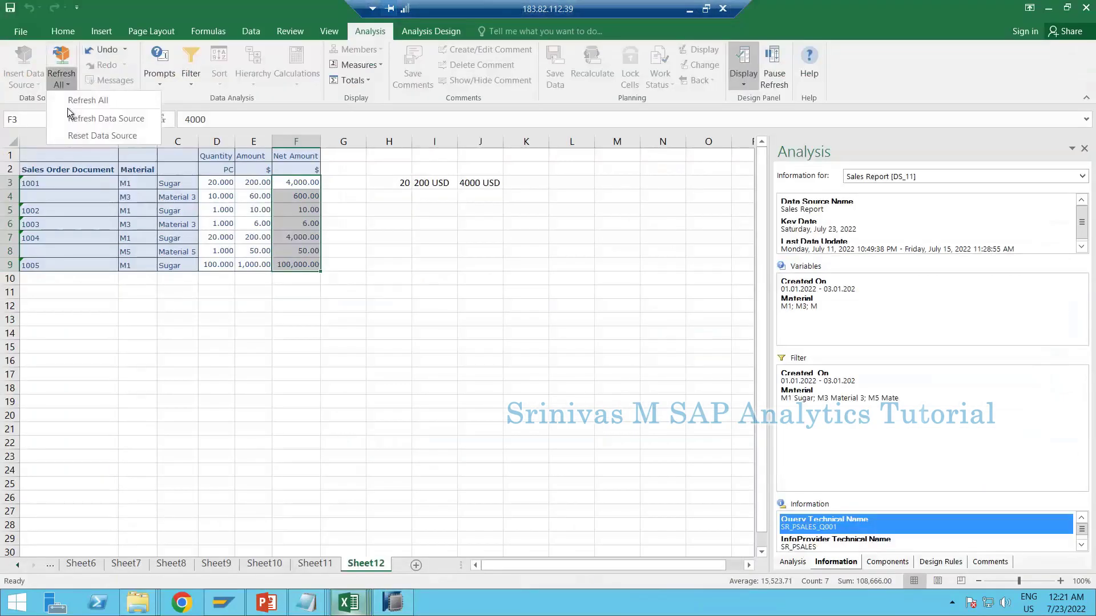
pyautogui.click(84, 135)
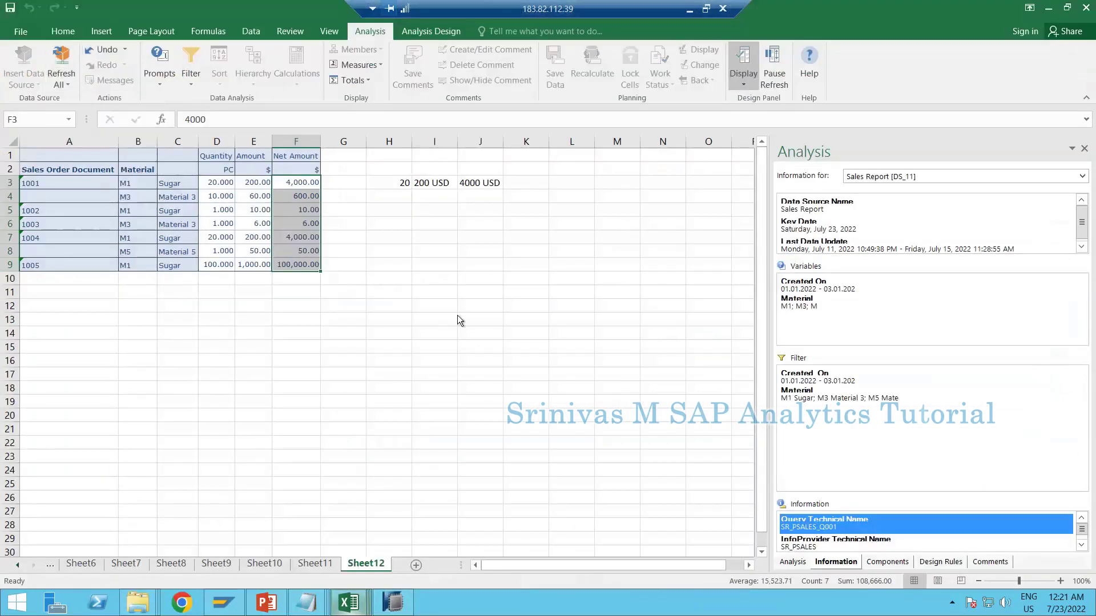
pyautogui.press('Return')
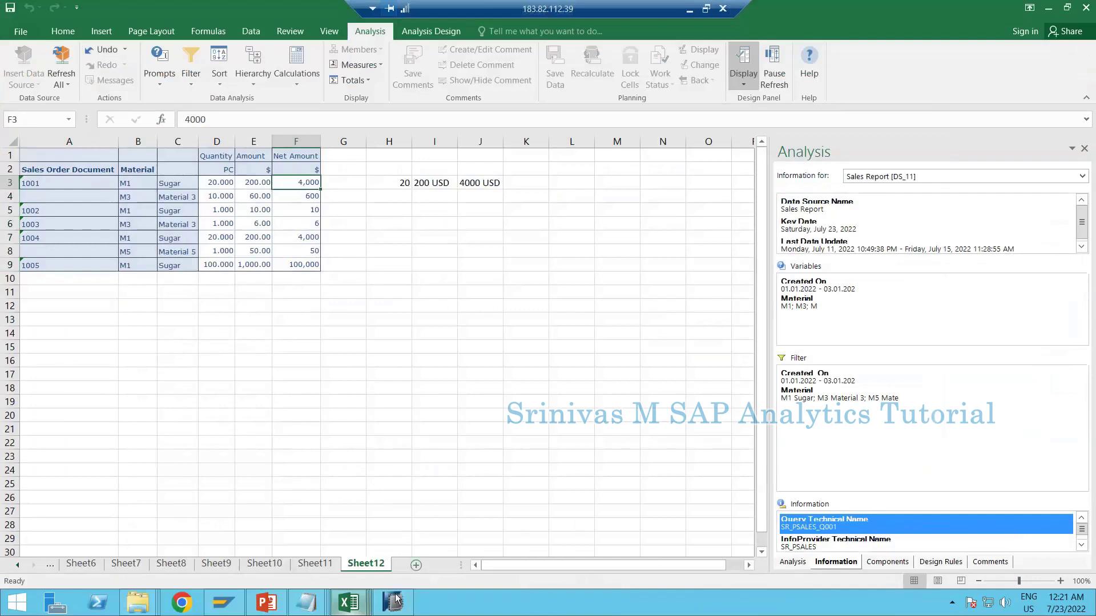
# Review Net Amount's decimal places setting in SAP HANA Studio and return to the Book1 workbook in Excel
pyautogui.moveTo(395, 599)
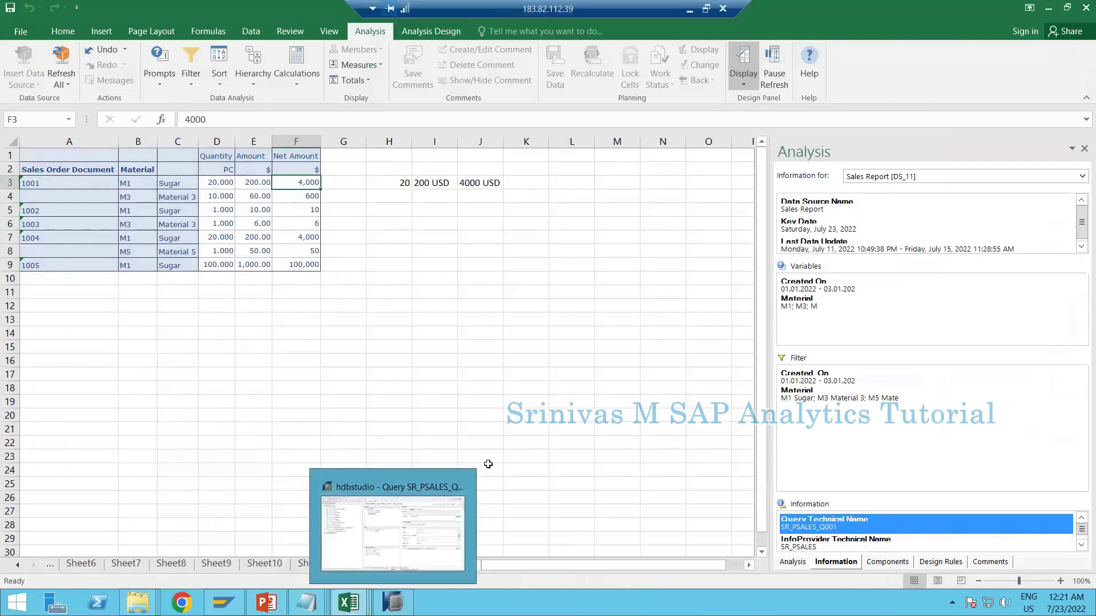
pyautogui.click(395, 603)
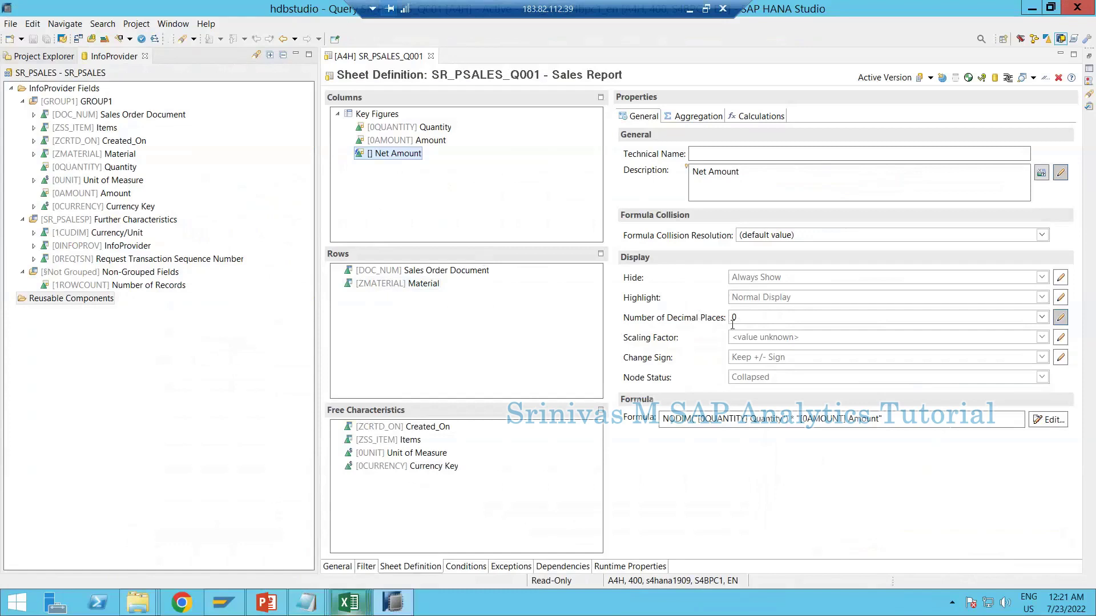
pyautogui.moveTo(351, 604)
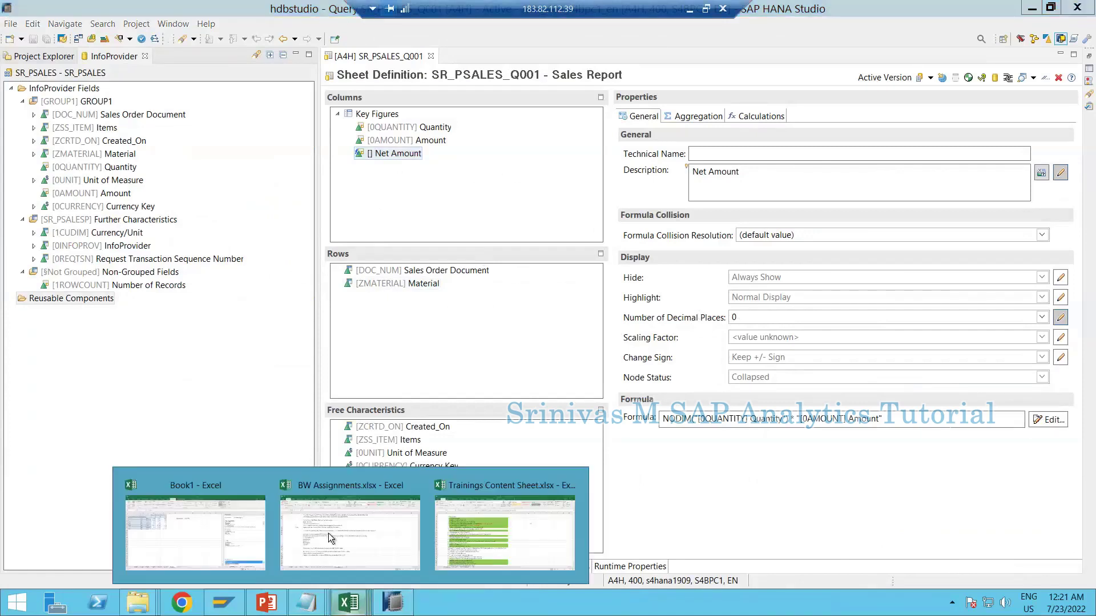
pyautogui.click(195, 531)
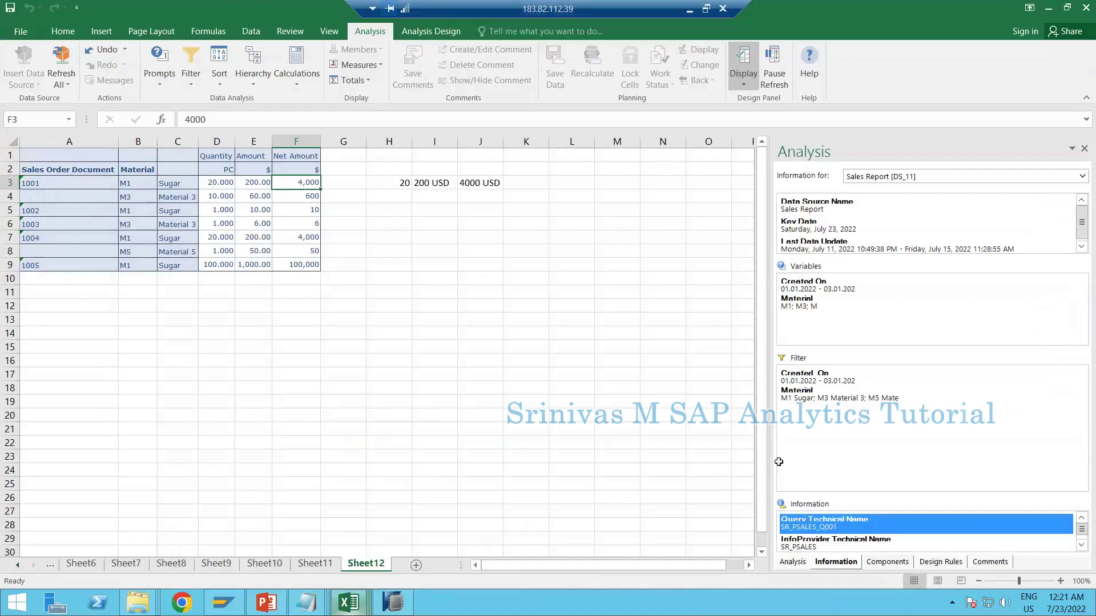
# Set the Net Amount measure of the Sales Report to 0.00 (2 Decimal Places) in the Excel analysis properties
pyautogui.click(796, 564)
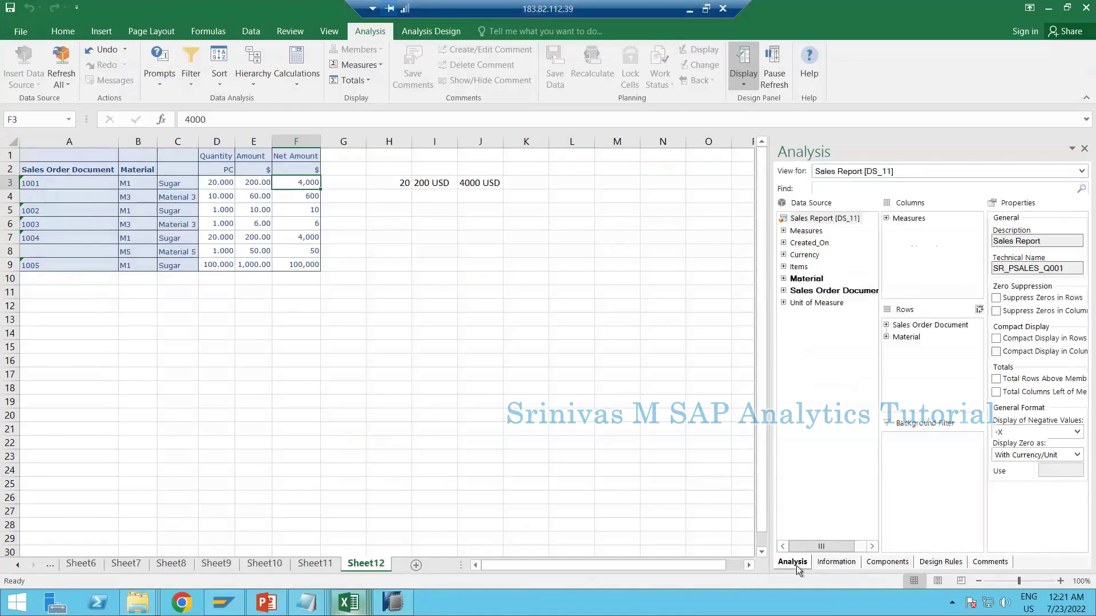
pyautogui.click(889, 218)
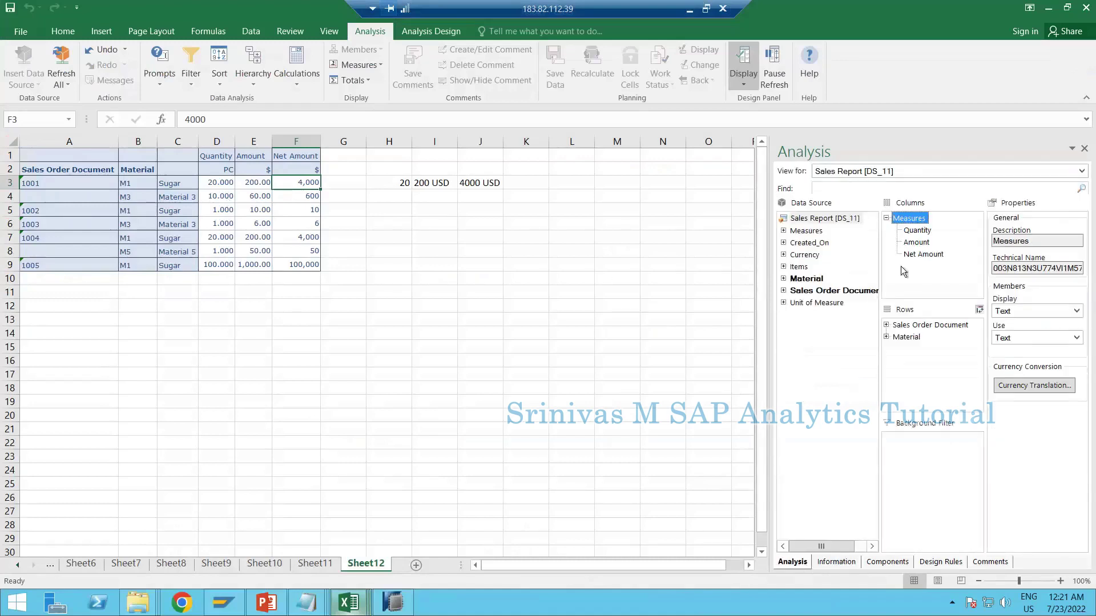
pyautogui.click(919, 255)
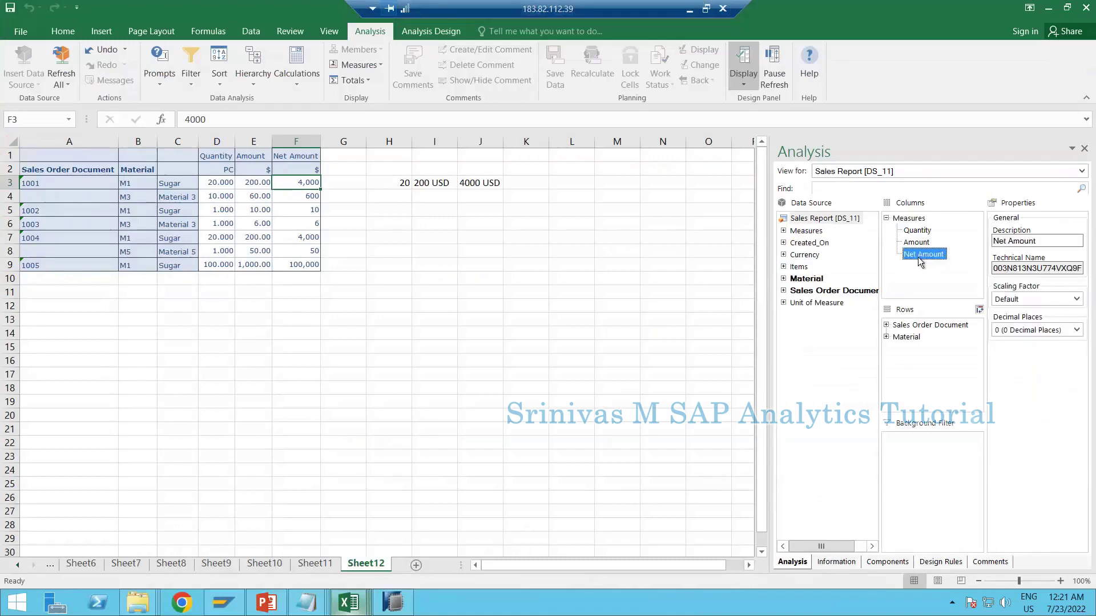
pyautogui.click(1014, 335)
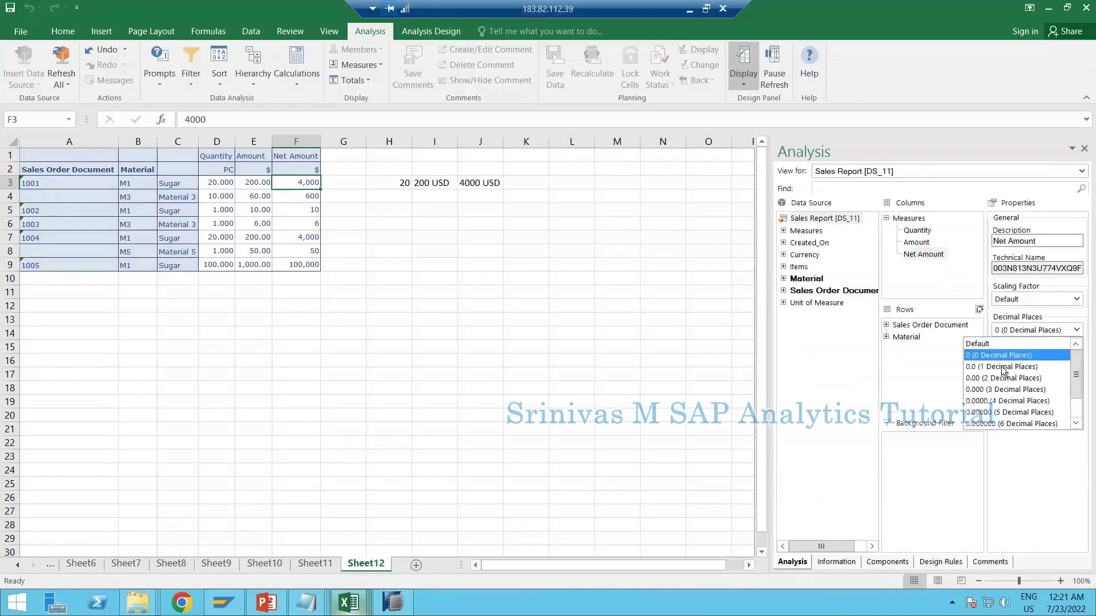
pyautogui.click(992, 383)
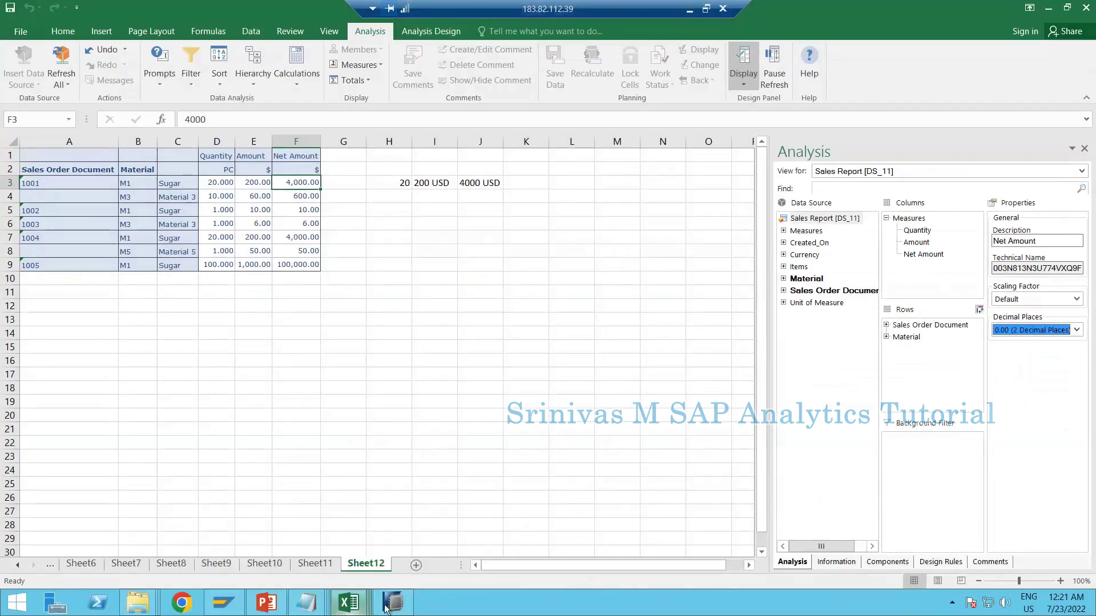
# Switch to SAP HANA Studio, open the Net Amount formula for editing, and select the whole expression
pyautogui.moveTo(386, 608)
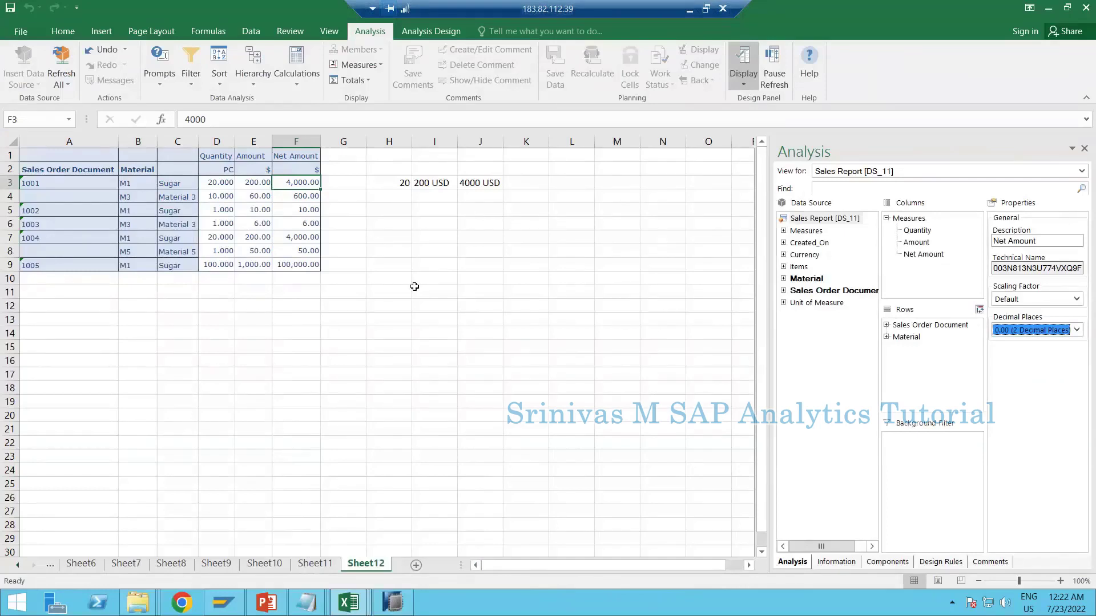
pyautogui.click(415, 287)
pyautogui.click(392, 603)
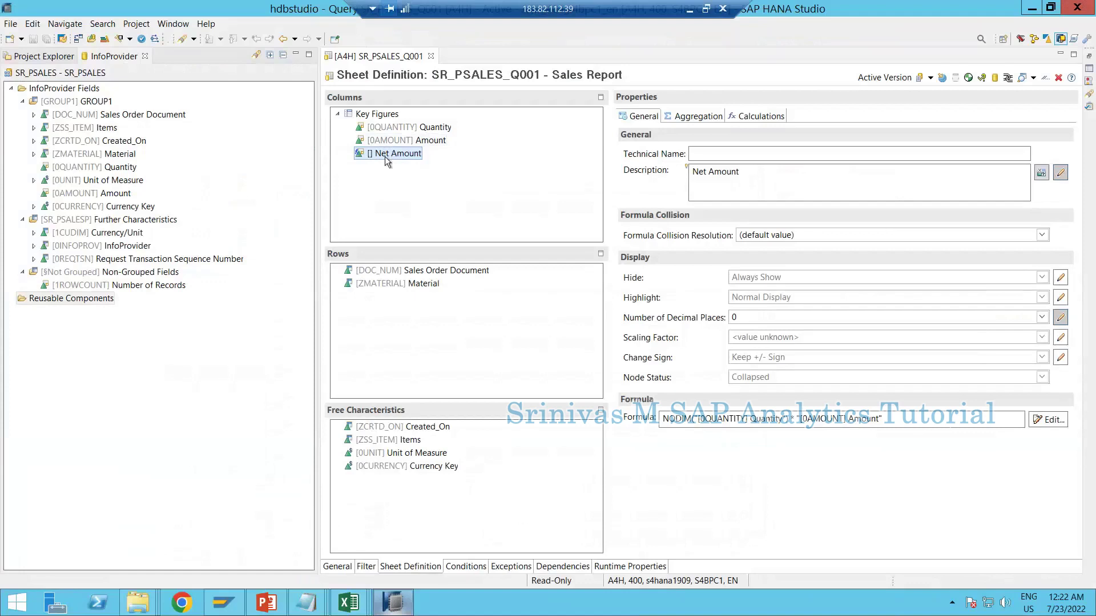
pyautogui.doubleClick(386, 161)
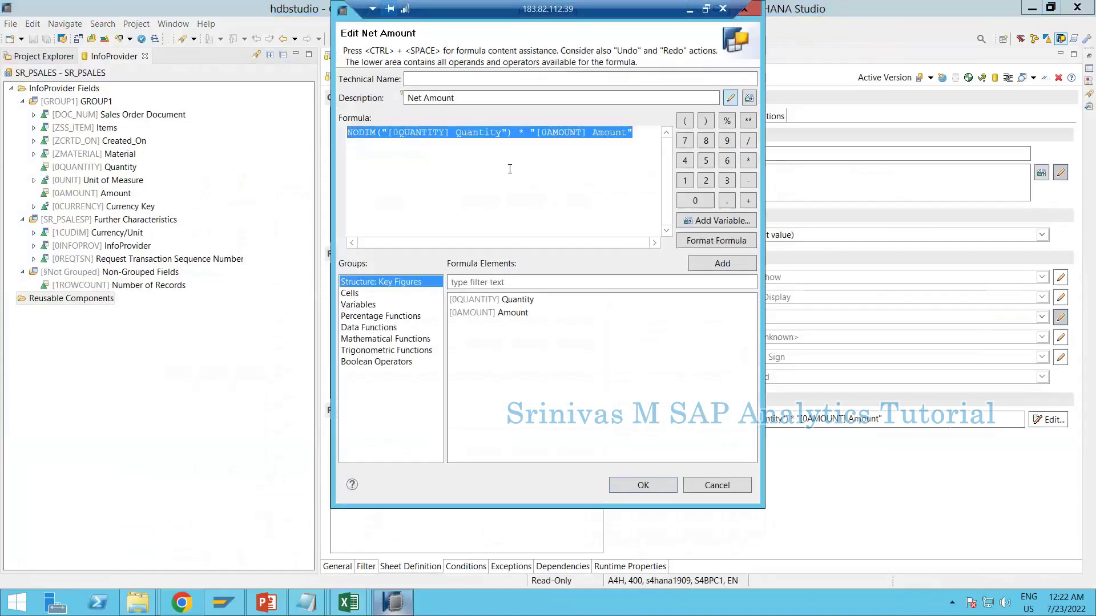
pyautogui.click(510, 169)
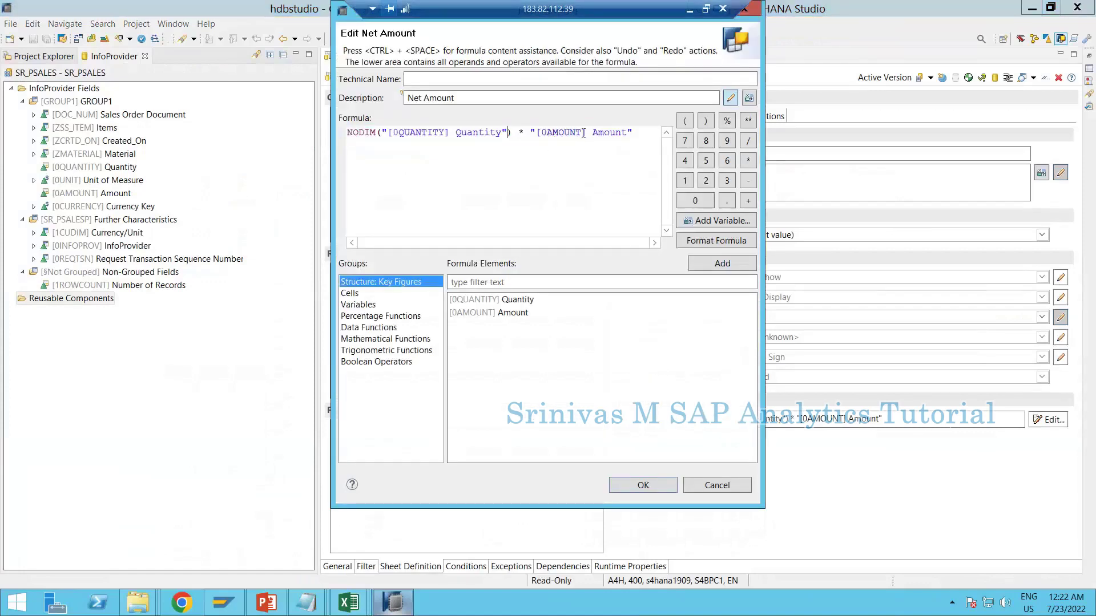
pyautogui.hotkey('ctrl', 'a')
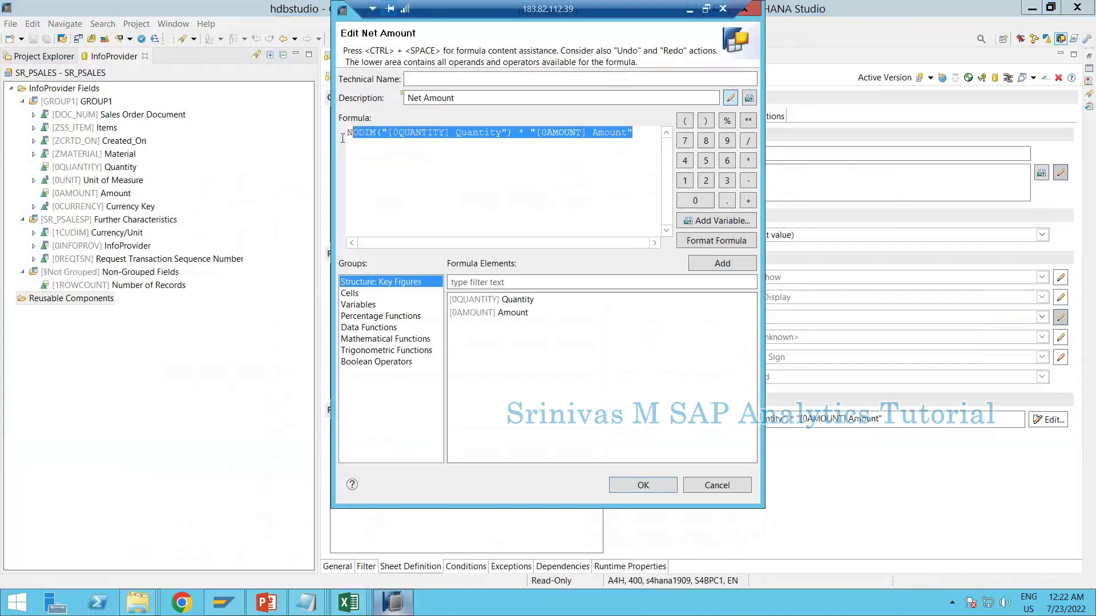